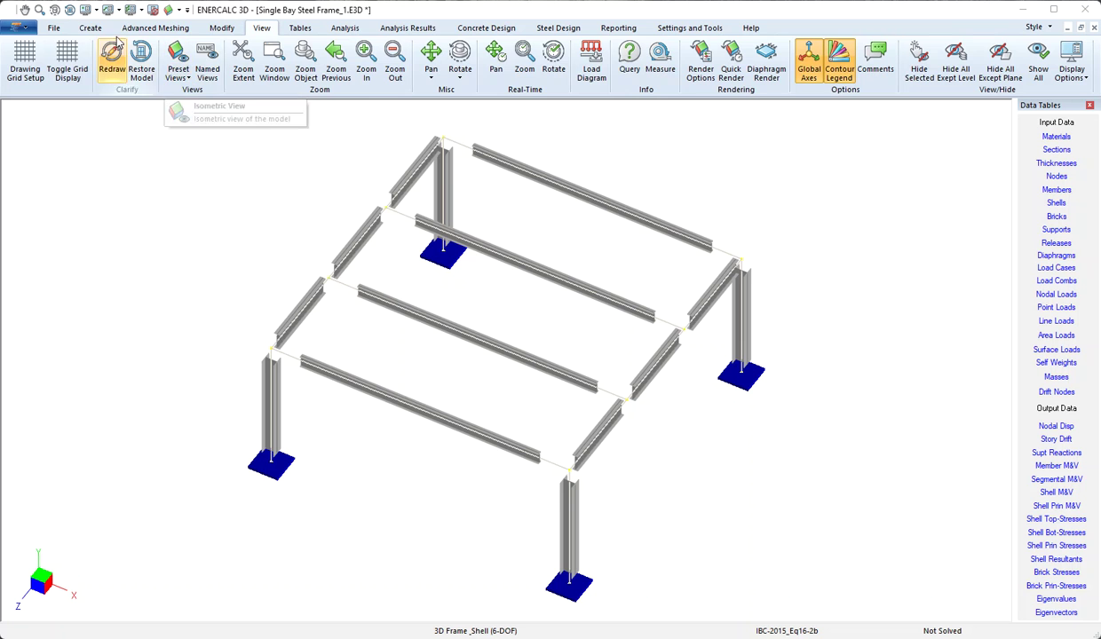
# - Review the defined load combinations and their P-Delta and steel design settings, leaving them unmodified
pyautogui.click(91, 27)
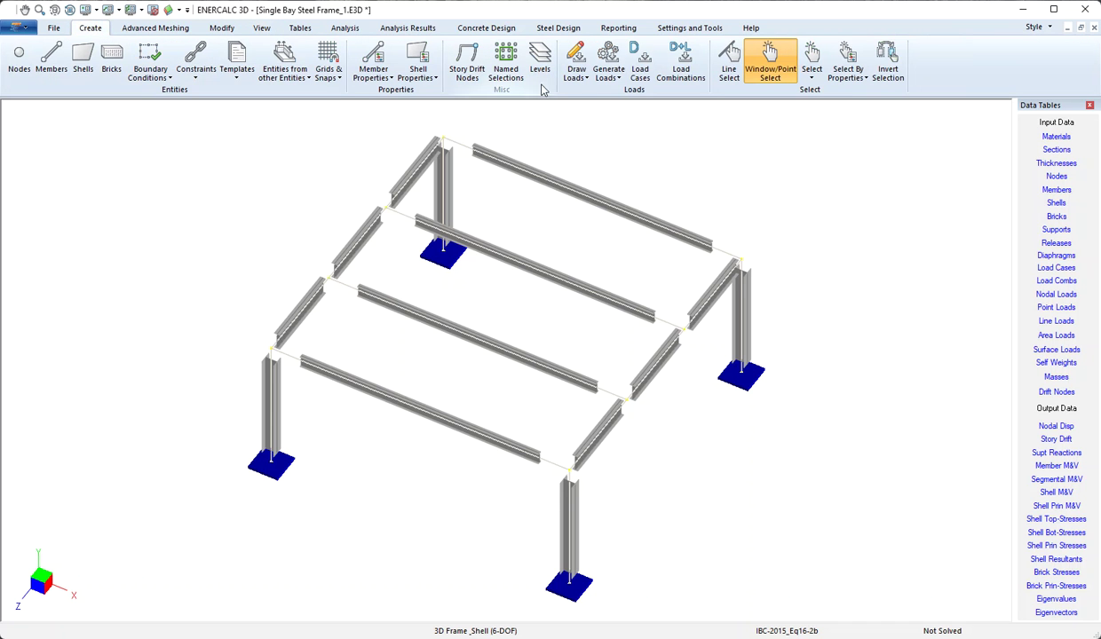
pyautogui.click(681, 58)
pyautogui.moveTo(597, 218); pyautogui.dragTo(518, 129)
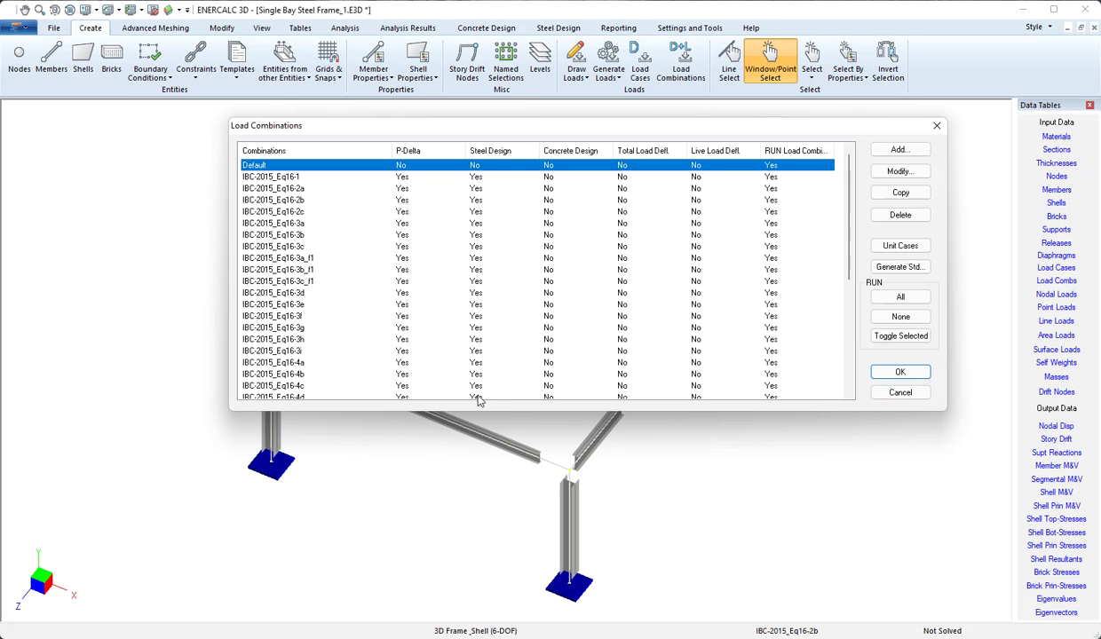
pyautogui.click(901, 393)
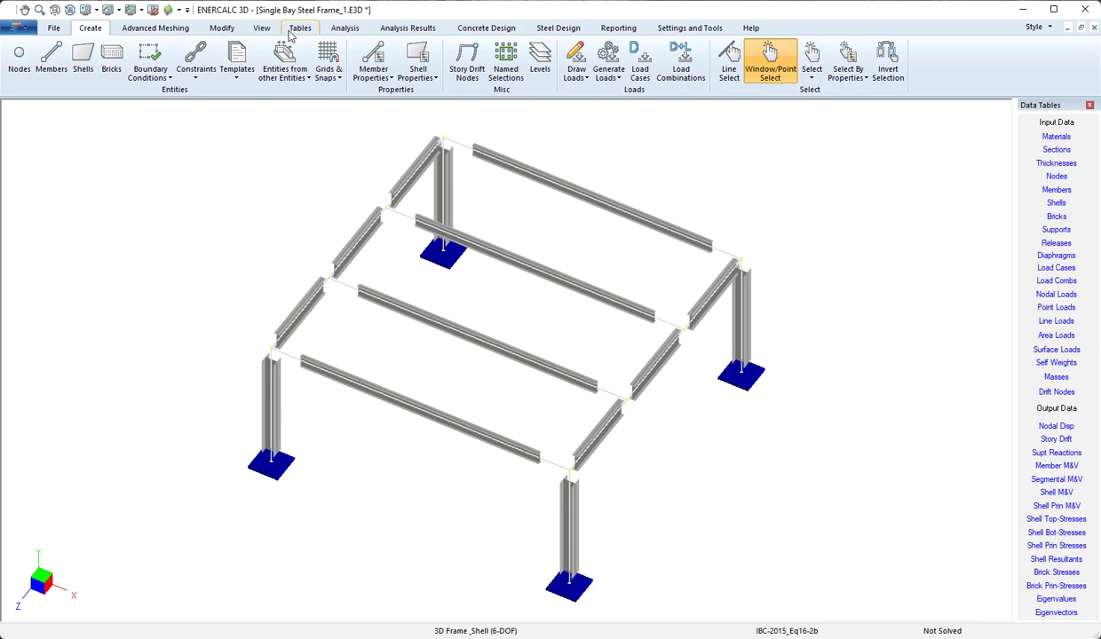
# - Turn off the quick rendering of the frame members and run the static analysis of the model
pyautogui.click(261, 28)
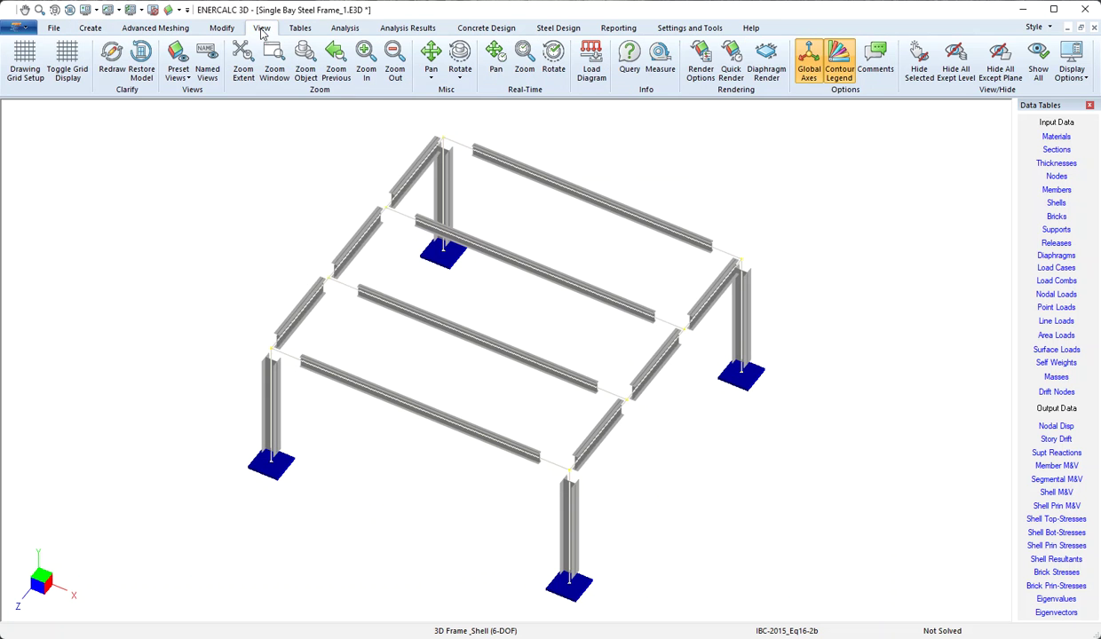
pyautogui.click(732, 69)
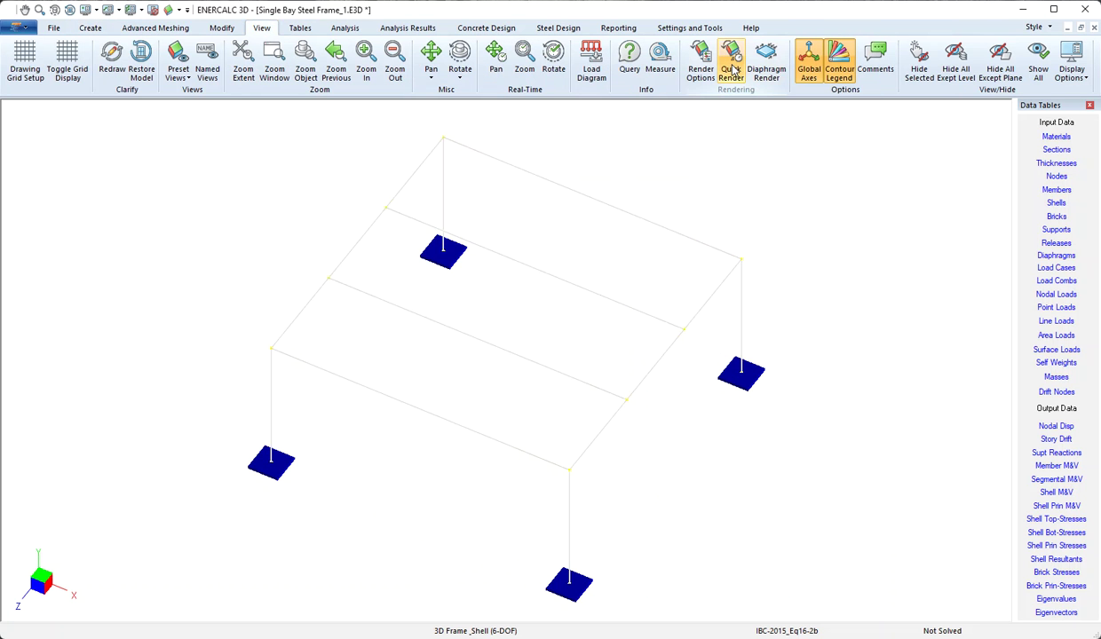
pyautogui.click(343, 29)
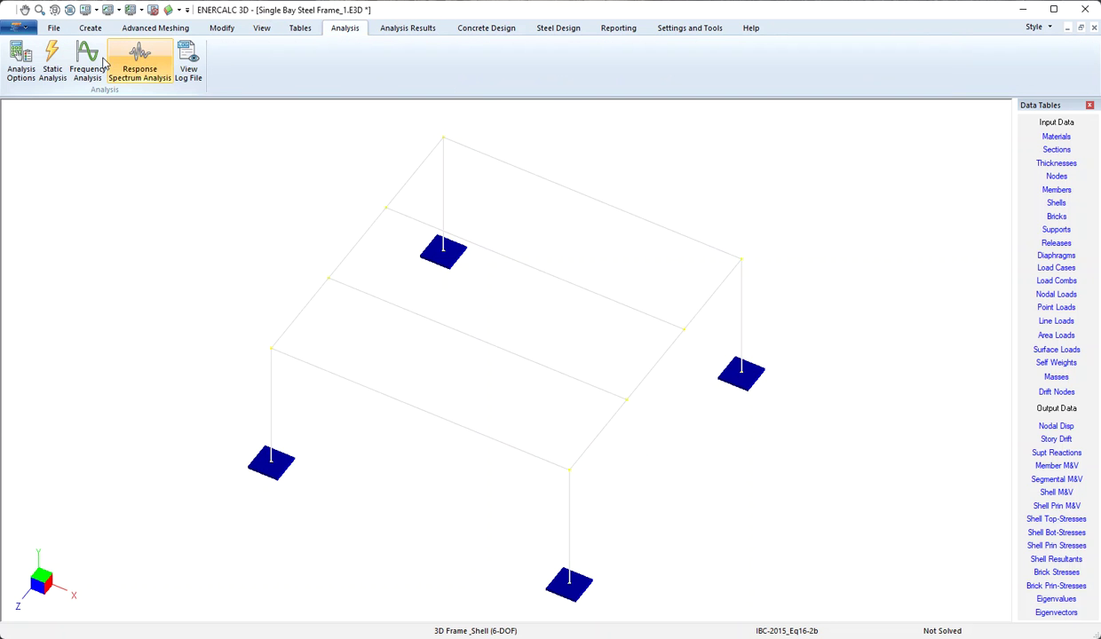
pyautogui.click(52, 61)
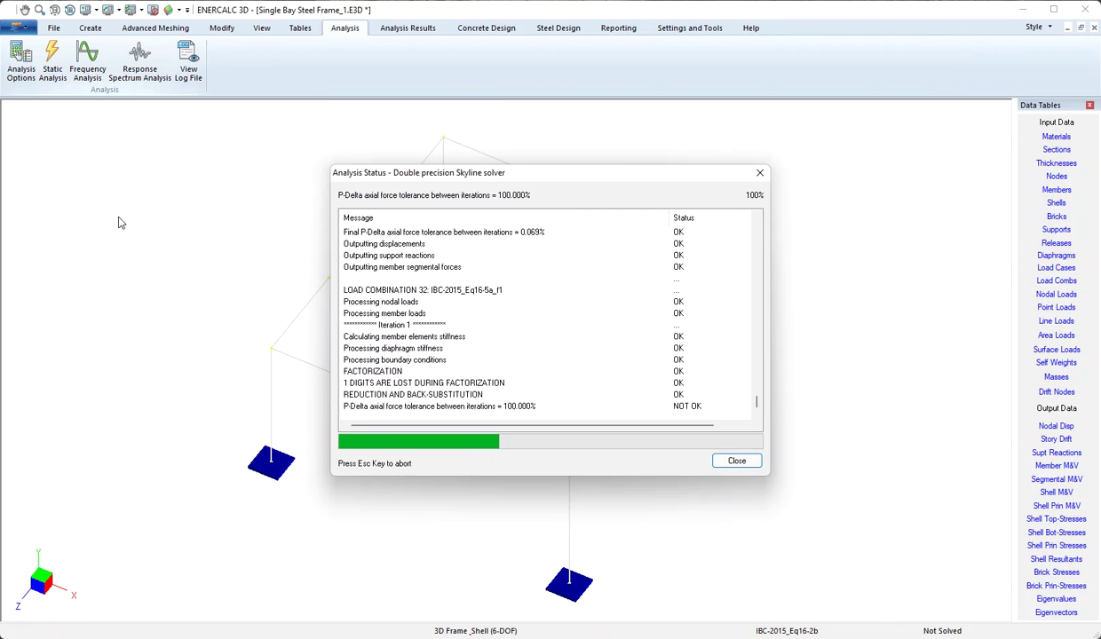
pyautogui.click(736, 463)
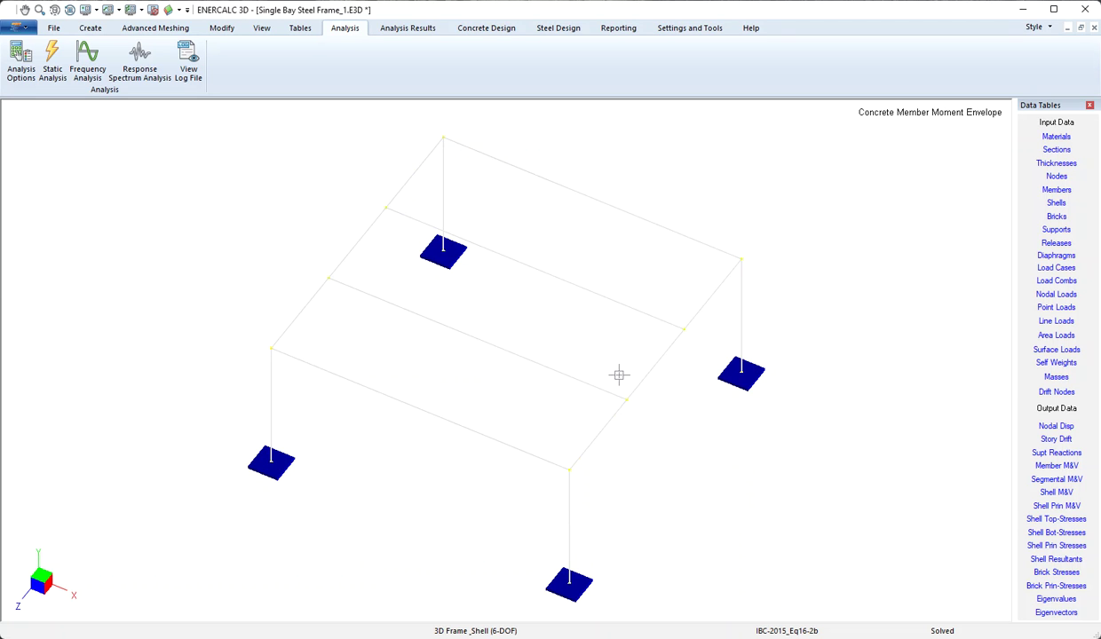
# - Check the Fy and Fu values of the Steel-A992-Fy50 entry in the steel materials table
pyautogui.click(538, 30)
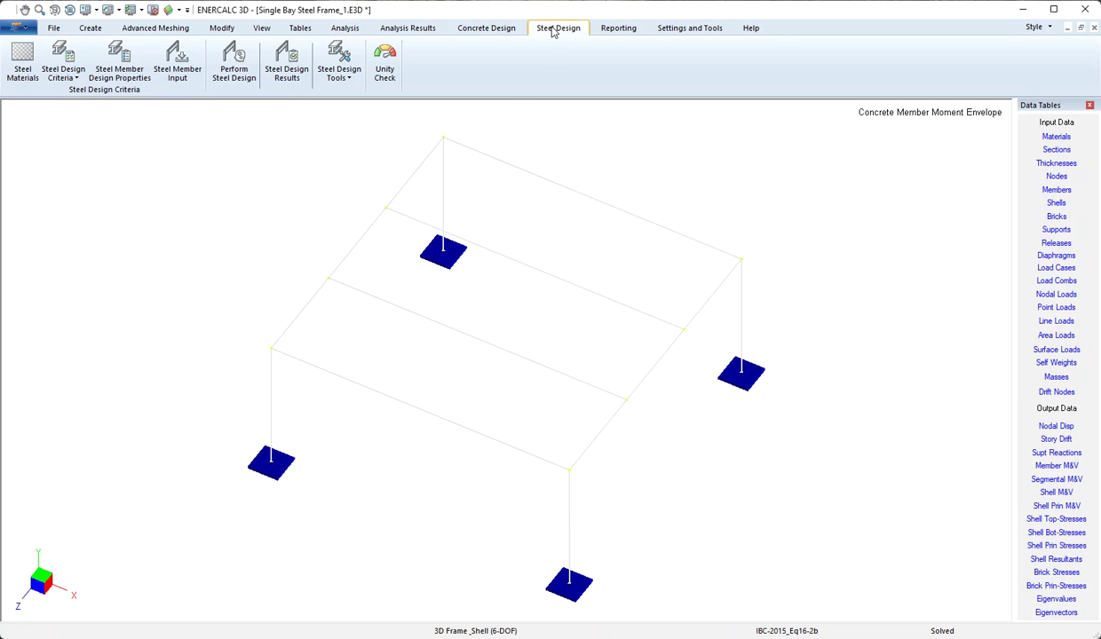
pyautogui.click(25, 57)
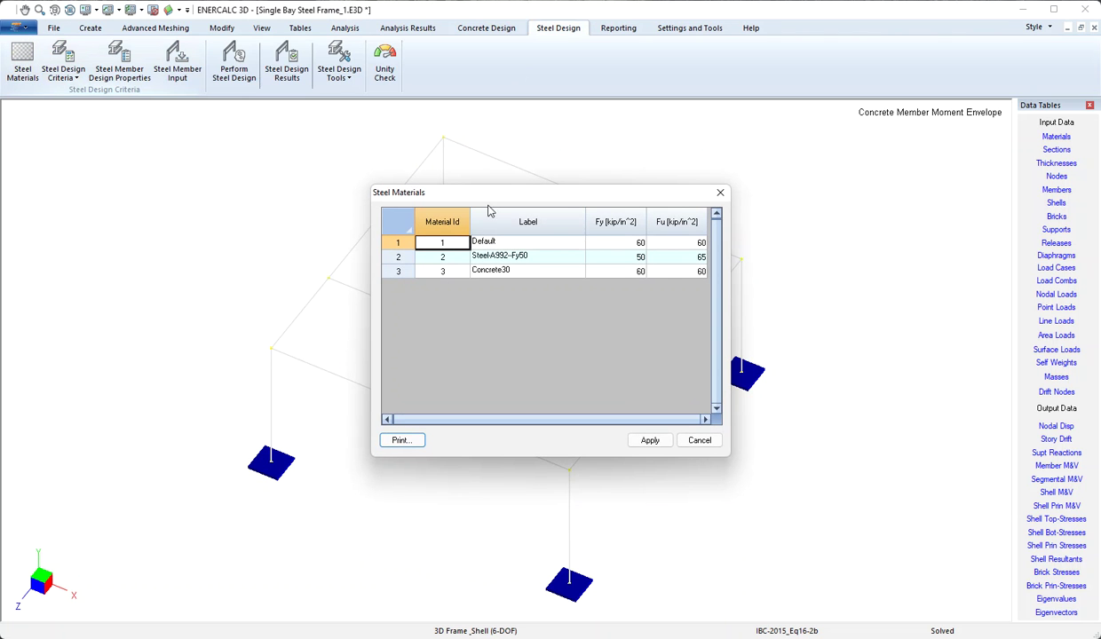
pyautogui.moveTo(489, 198); pyautogui.dragTo(450, 148)
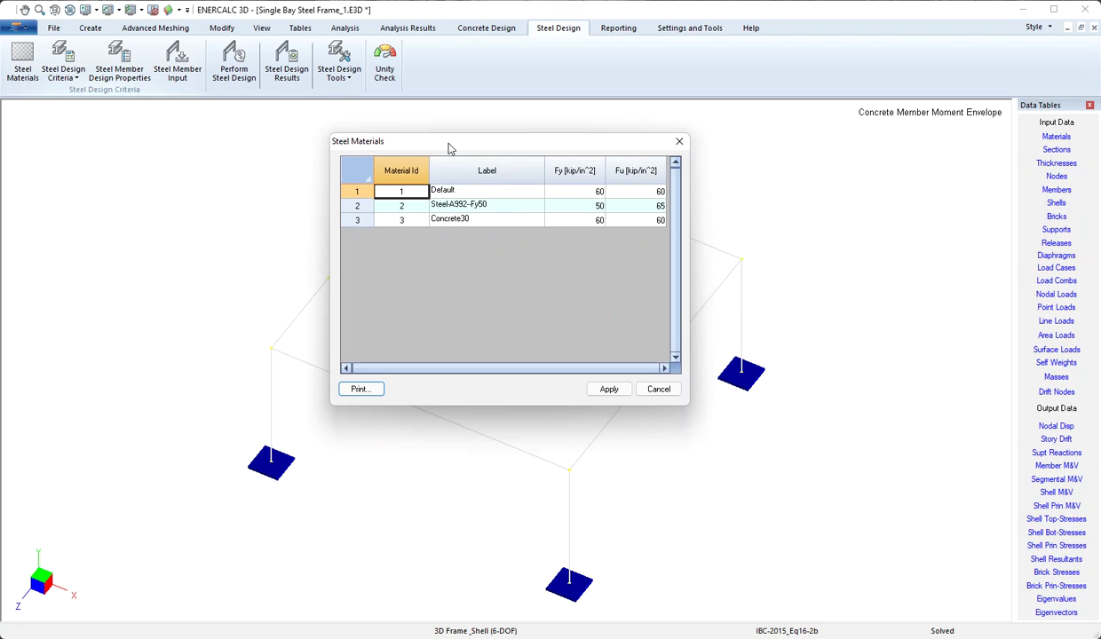
pyautogui.click(462, 206)
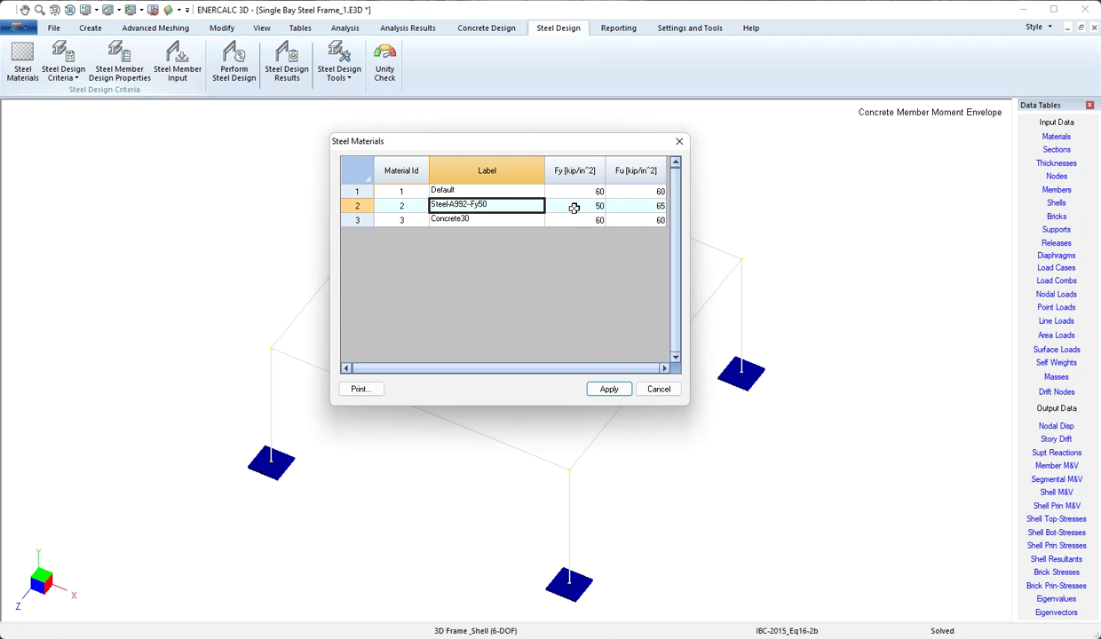
pyautogui.click(574, 207)
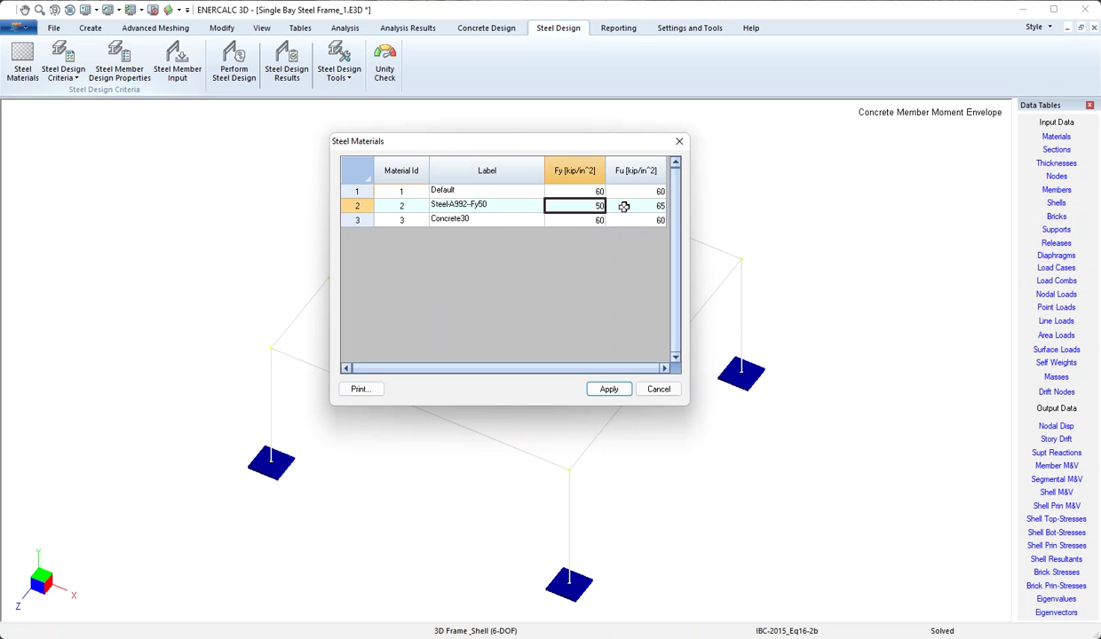
pyautogui.click(624, 207)
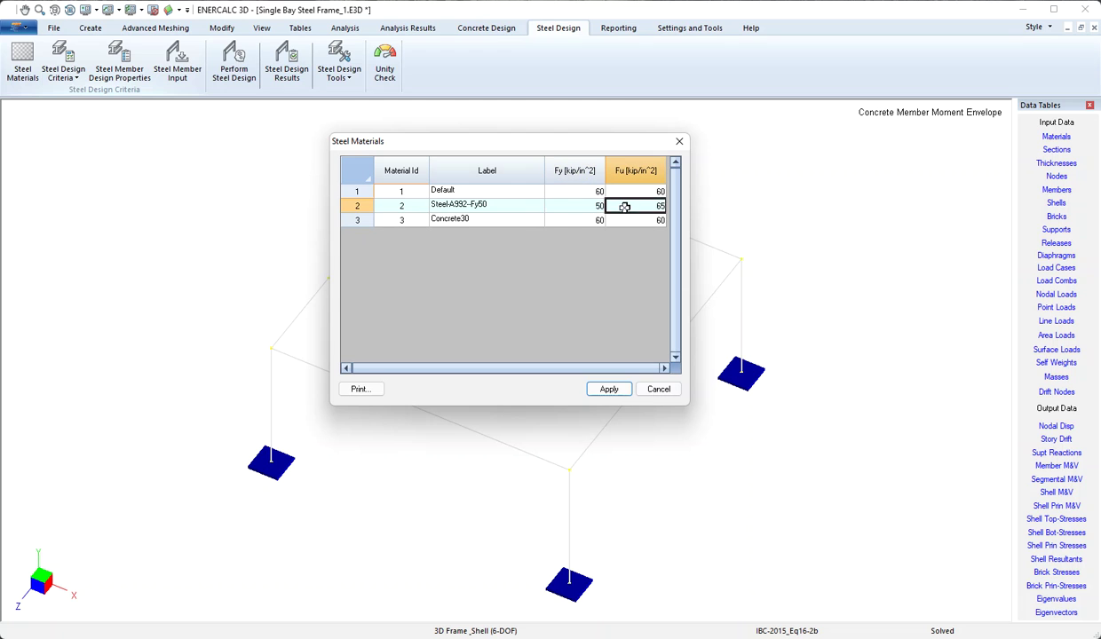
pyautogui.click(655, 390)
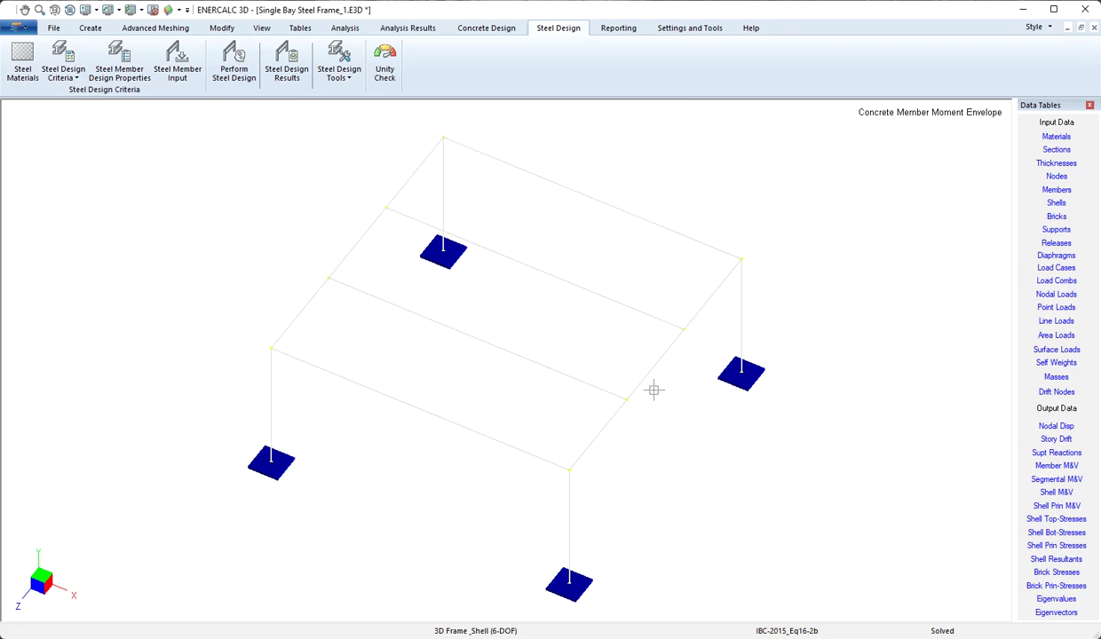
# - Review the general steel design criteria, including the design code, section candidate limit and deflection denominators
pyautogui.click(74, 76)
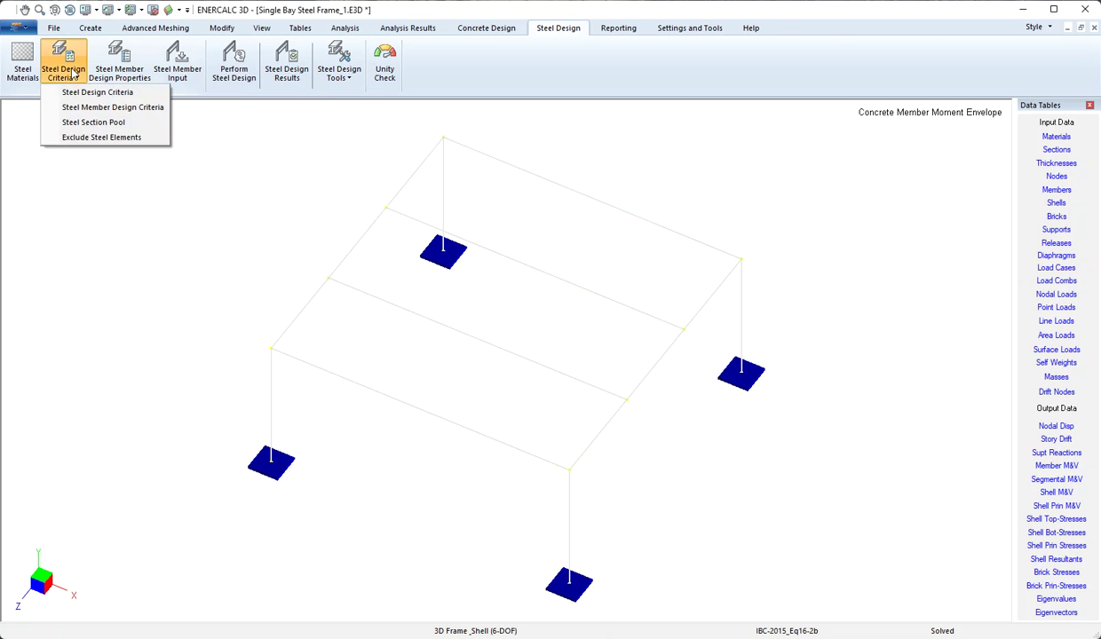
pyautogui.click(140, 94)
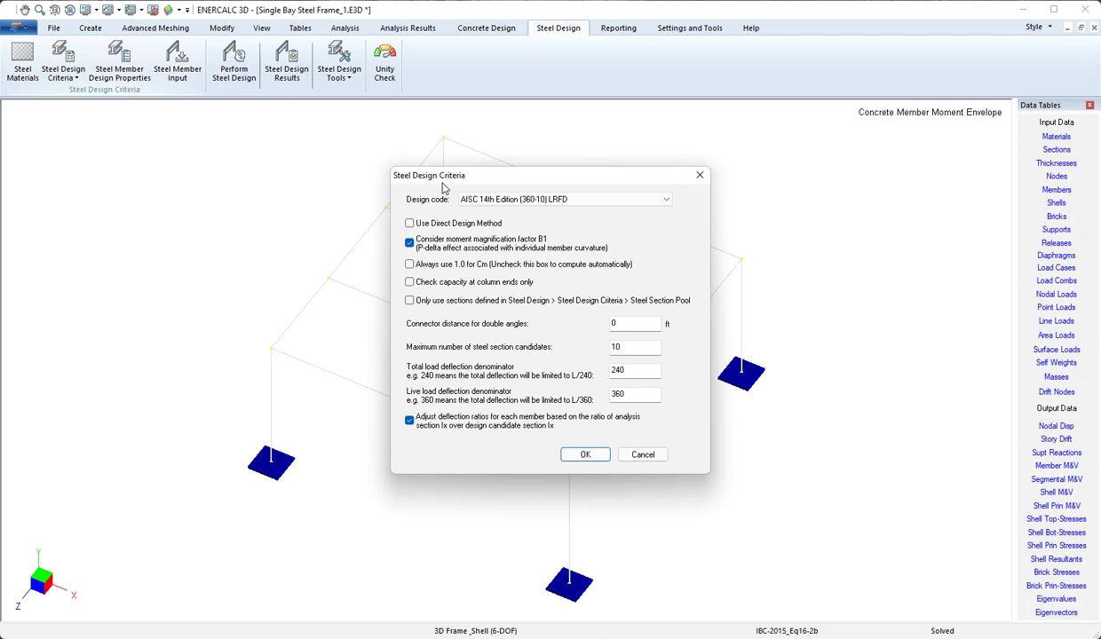
pyautogui.moveTo(444, 185); pyautogui.dragTo(419, 133)
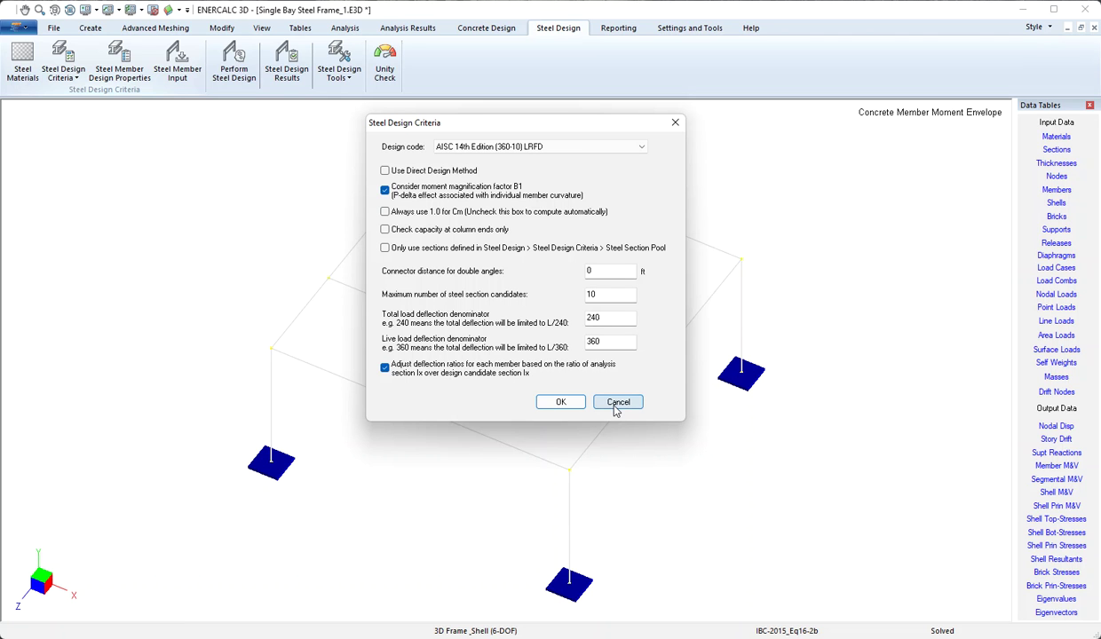
pyautogui.click(618, 402)
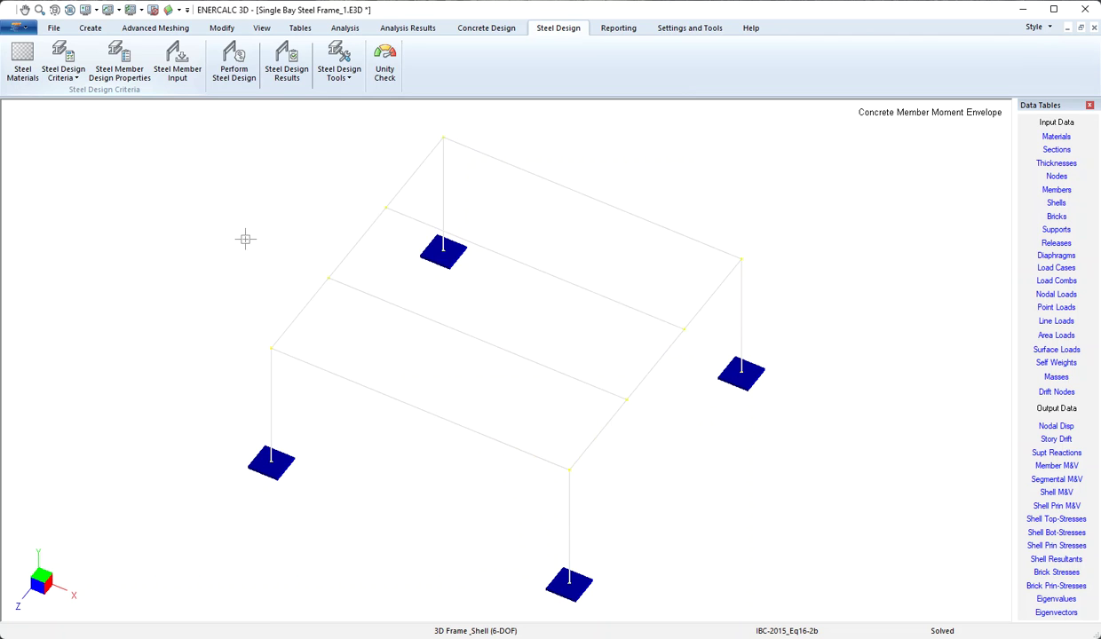
# - Review the Default steel member design criteria, including its label and section prefix
pyautogui.click(67, 67)
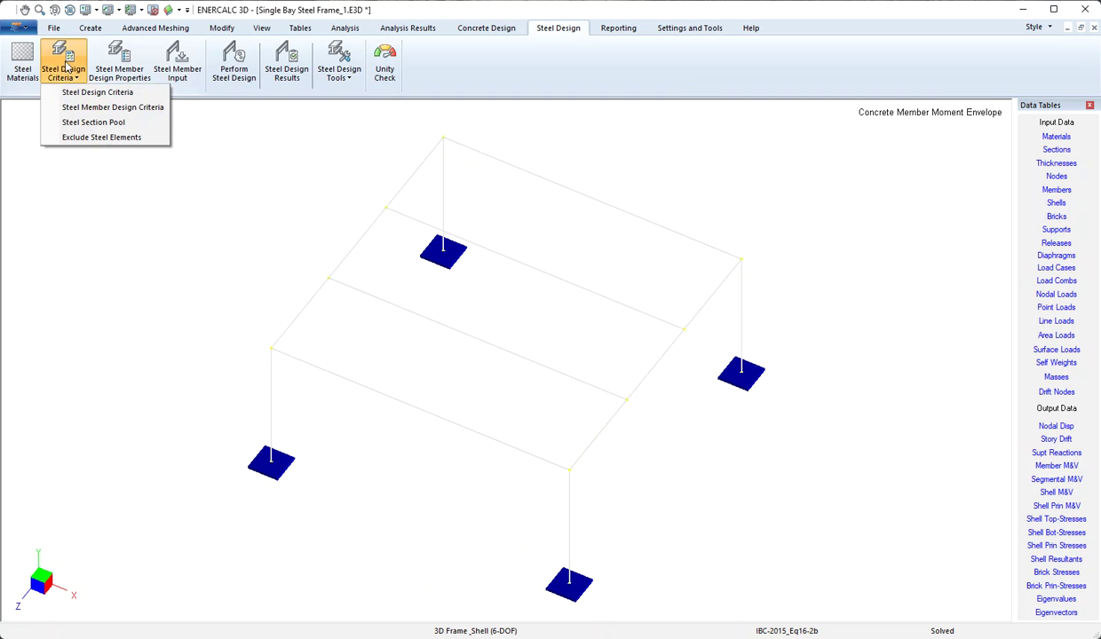
pyautogui.click(148, 111)
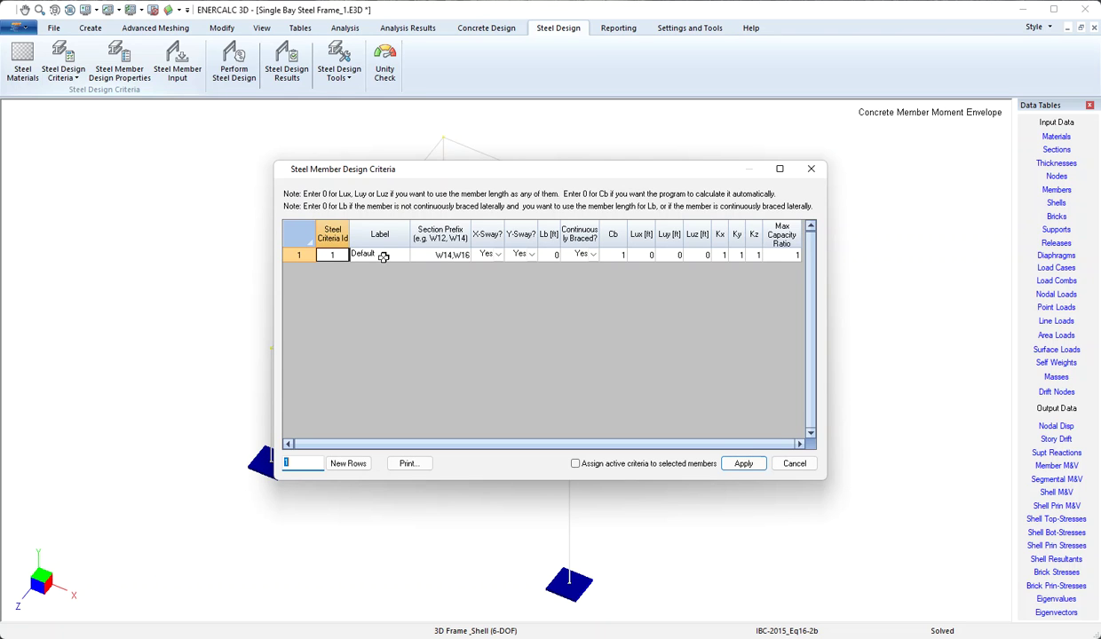
pyautogui.click(382, 255)
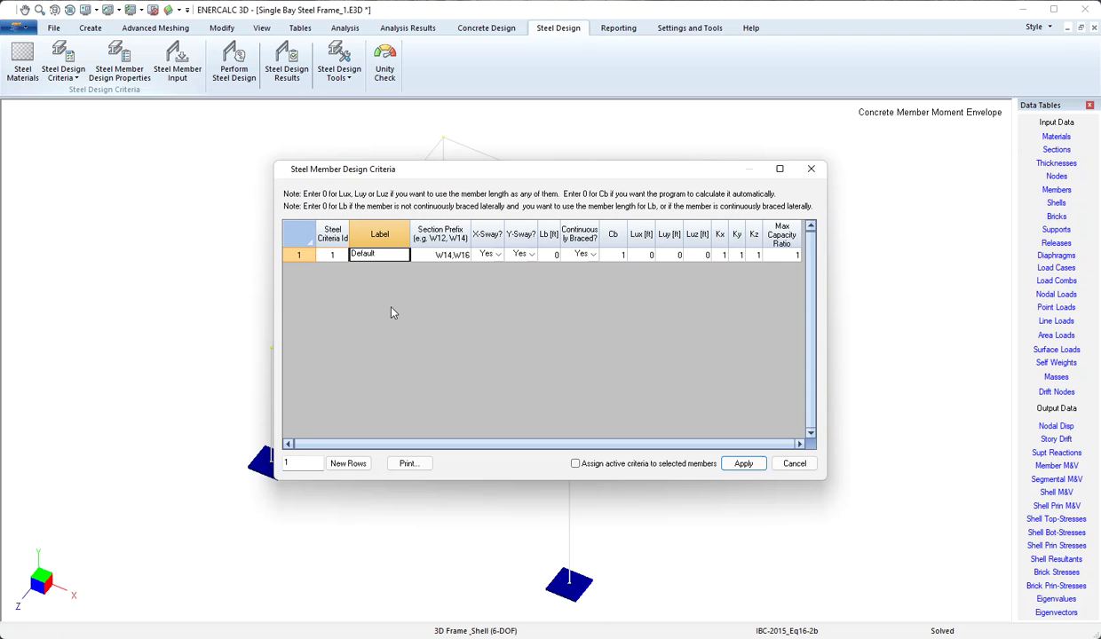
pyautogui.click(447, 255)
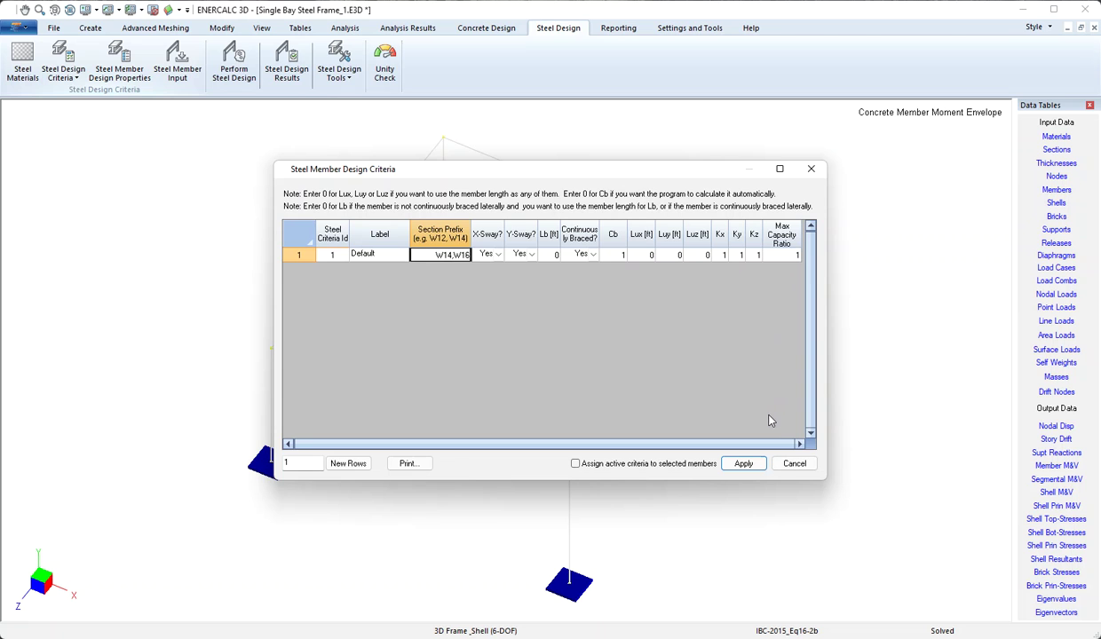
pyautogui.click(796, 463)
# - Inspect the steel section pool and the AISC table of W shapes available for it
pyautogui.click(77, 71)
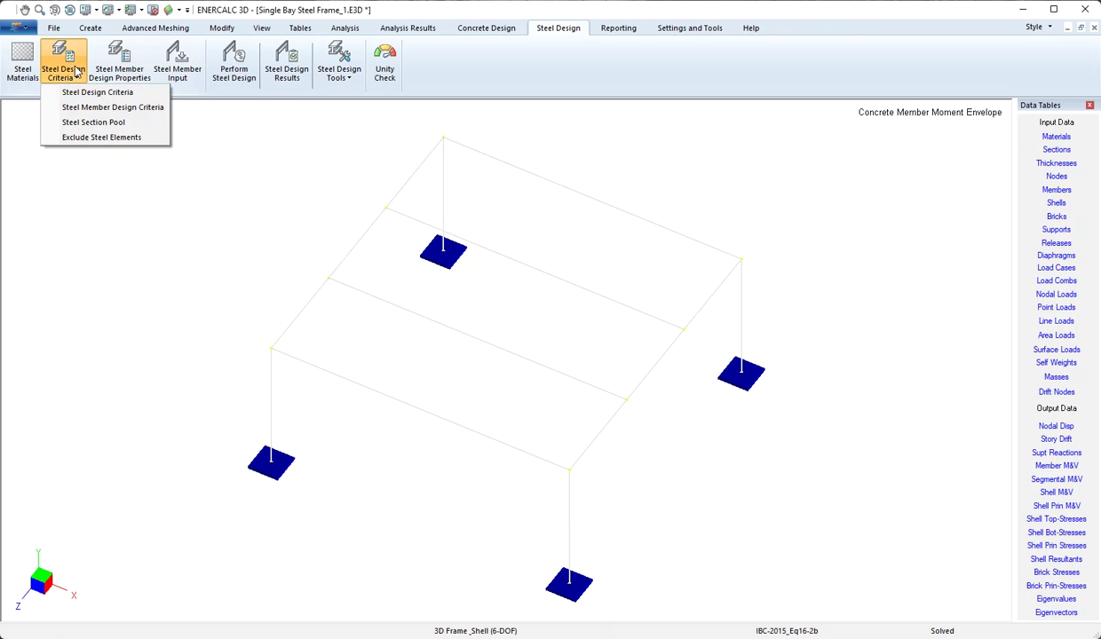
pyautogui.click(138, 130)
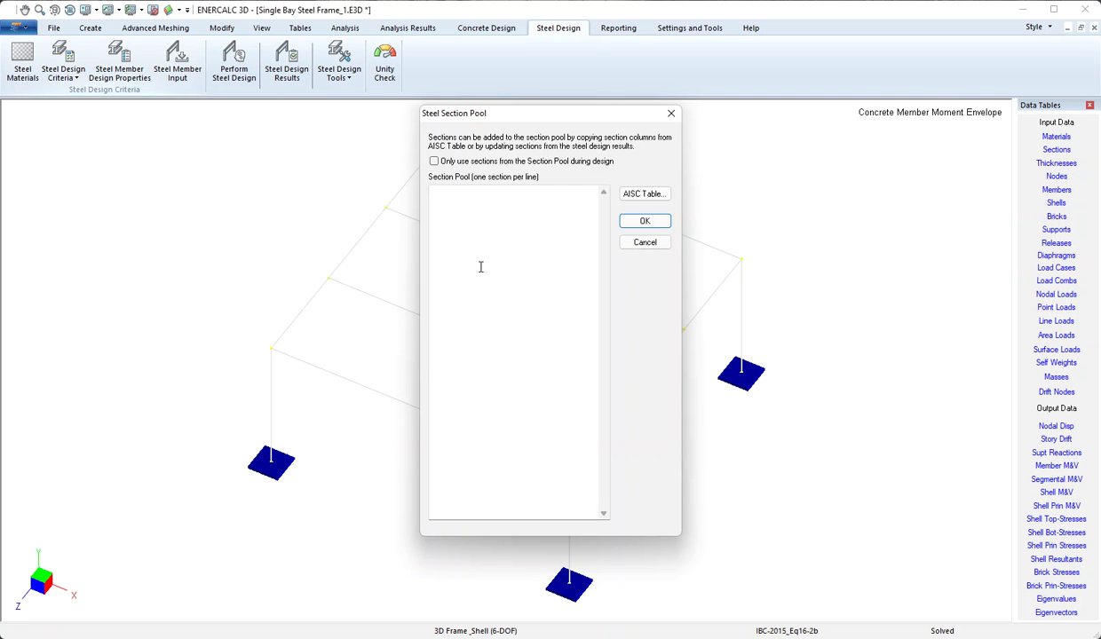
pyautogui.click(645, 193)
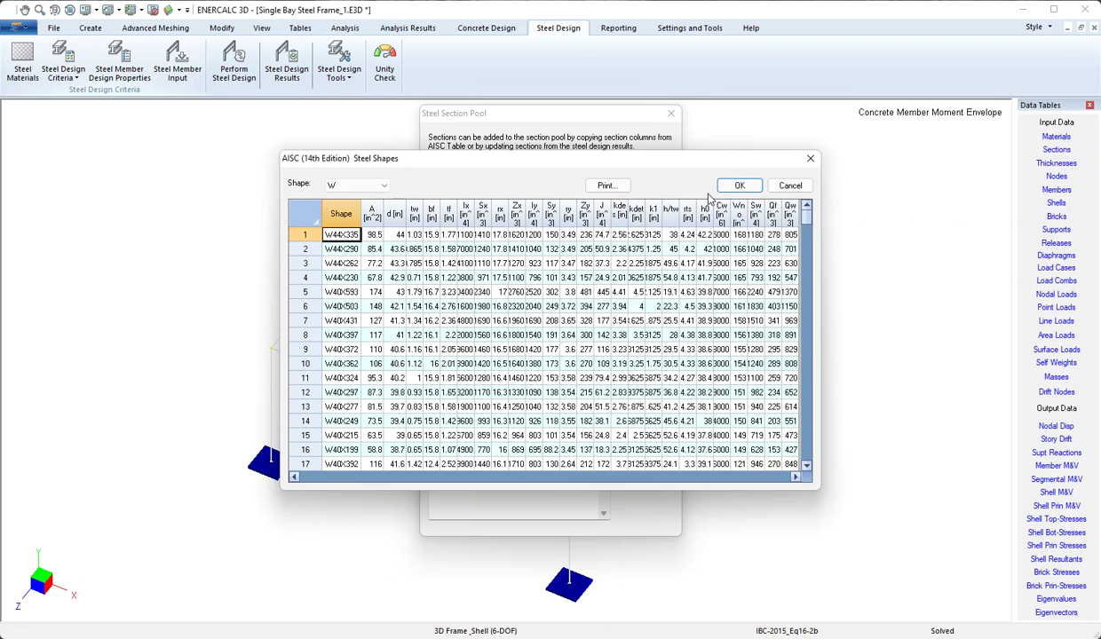
pyautogui.click(782, 186)
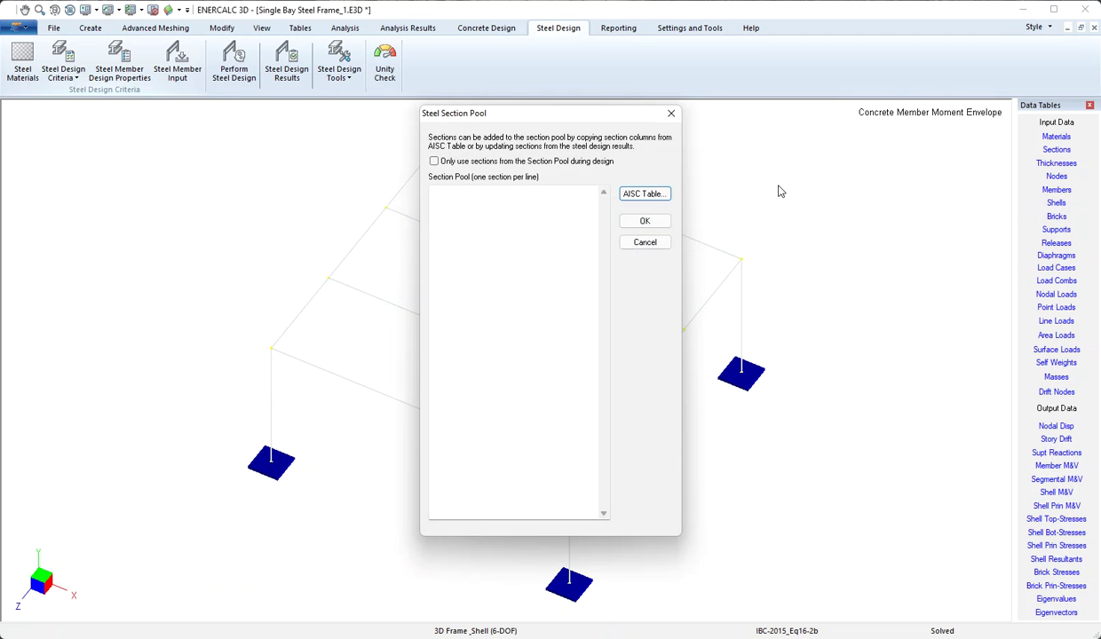
pyautogui.click(646, 244)
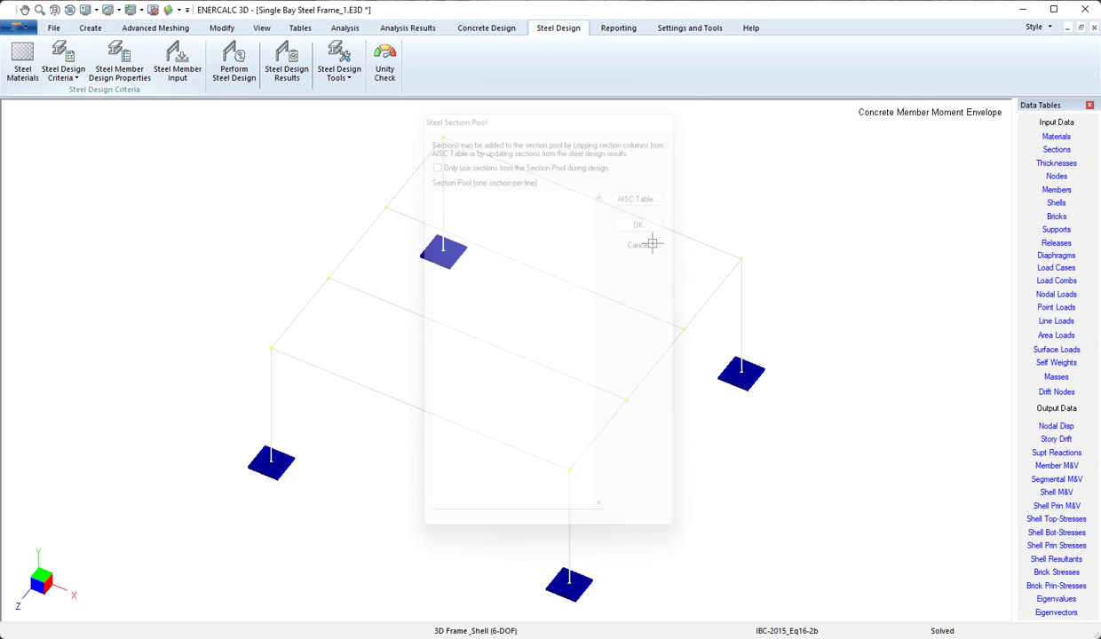
# - View the options for including or excluding selected elements from steel design
pyautogui.click(71, 76)
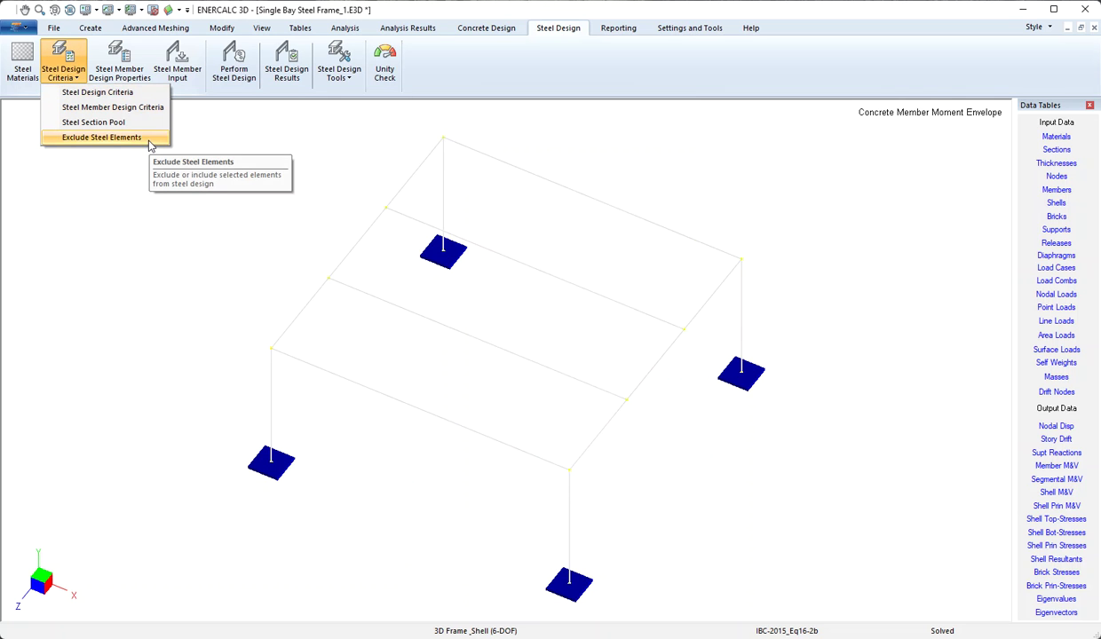
pyautogui.click(101, 137)
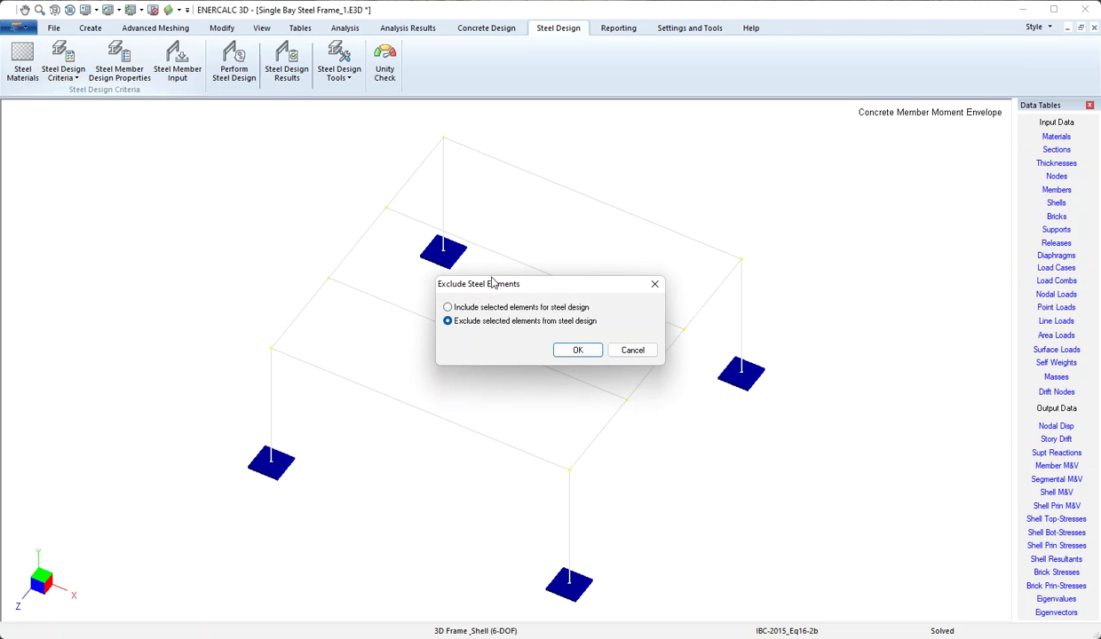
pyautogui.moveTo(524, 292); pyautogui.dragTo(461, 217)
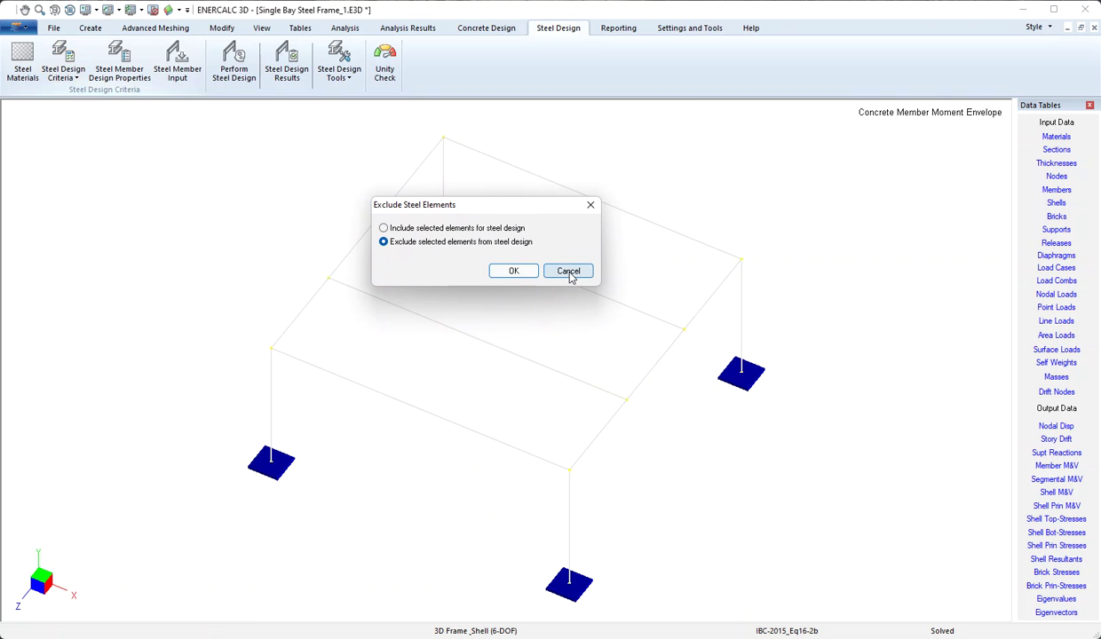
pyautogui.click(569, 272)
# - Select the front roof beam and review the design criteria and exclusion options in its steel member design properties
pyautogui.click(476, 434)
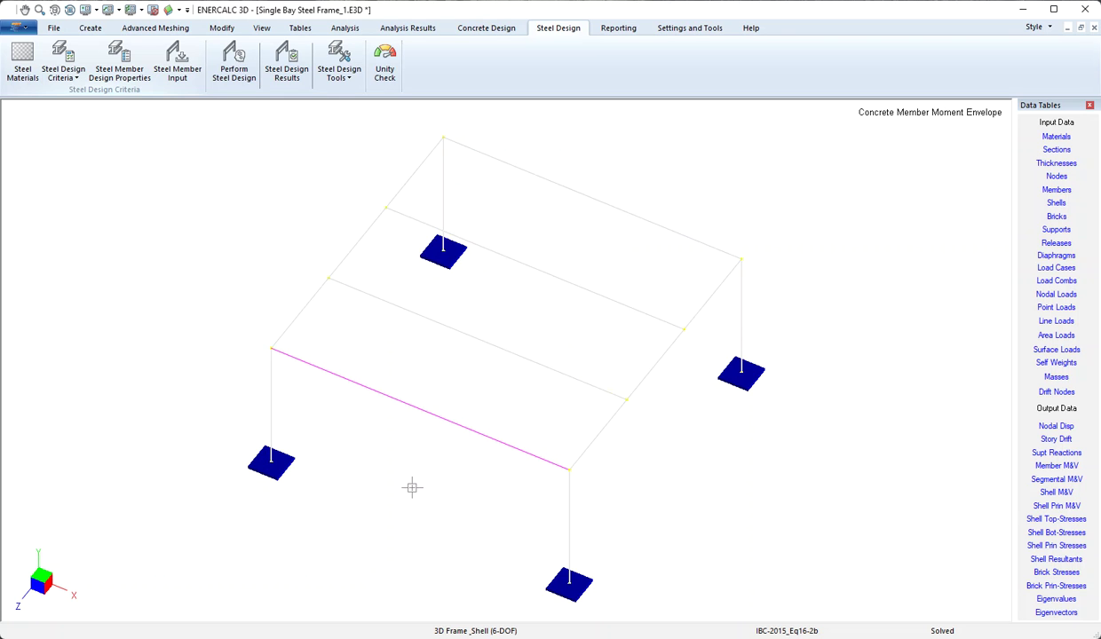
pyautogui.click(136, 76)
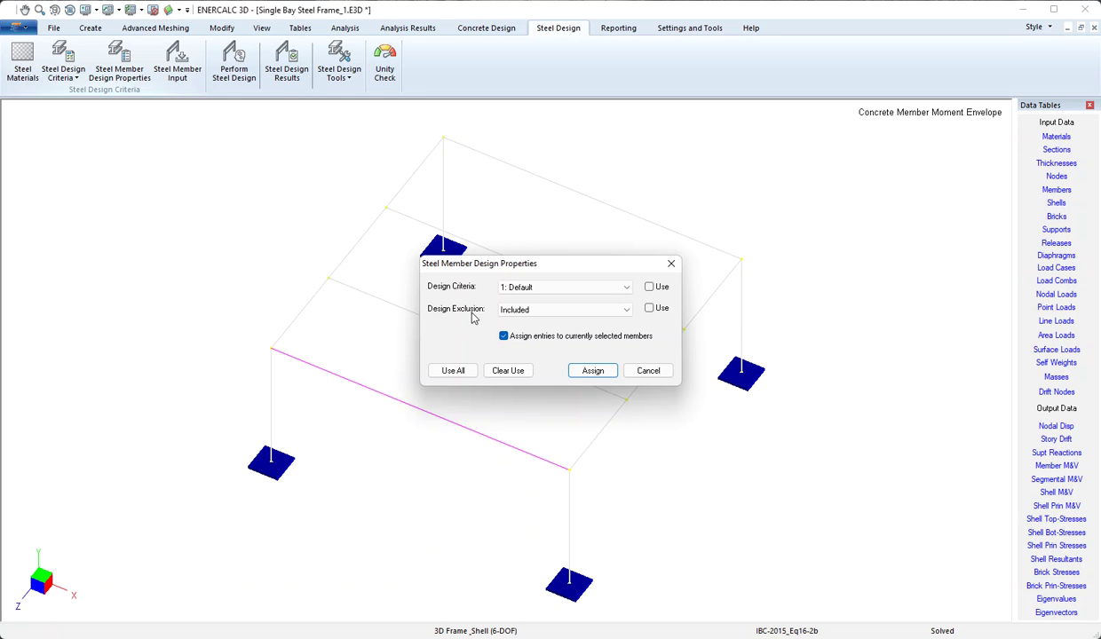
pyautogui.click(500, 310)
pyautogui.click(647, 371)
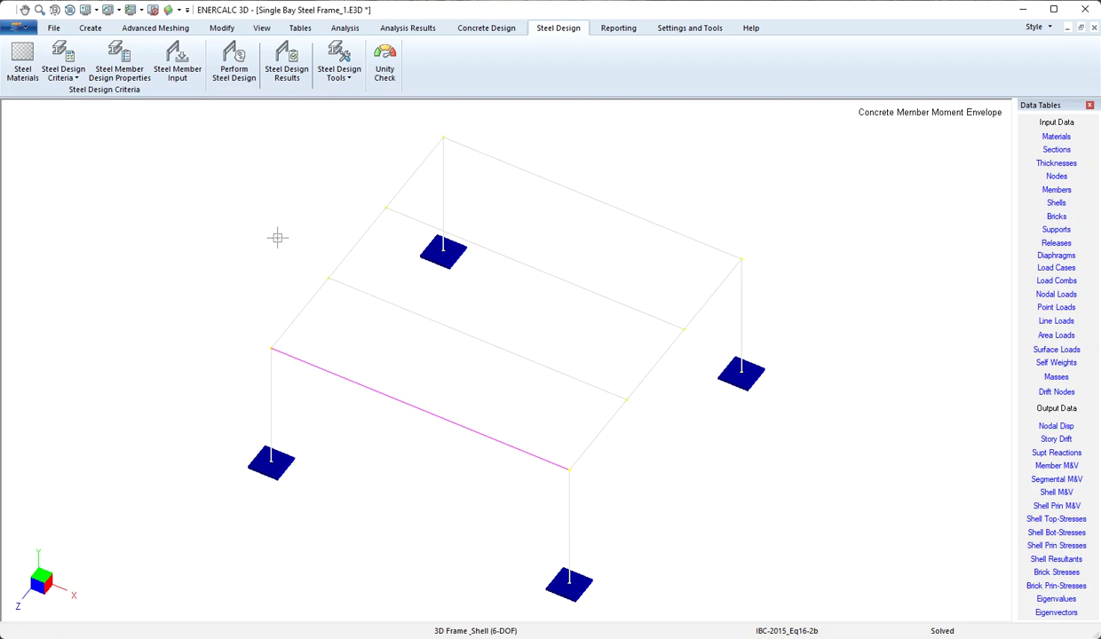
# - Review each member's design criteria and exclusion status in the steel member input table, leaving the settings as they are
pyautogui.click(175, 56)
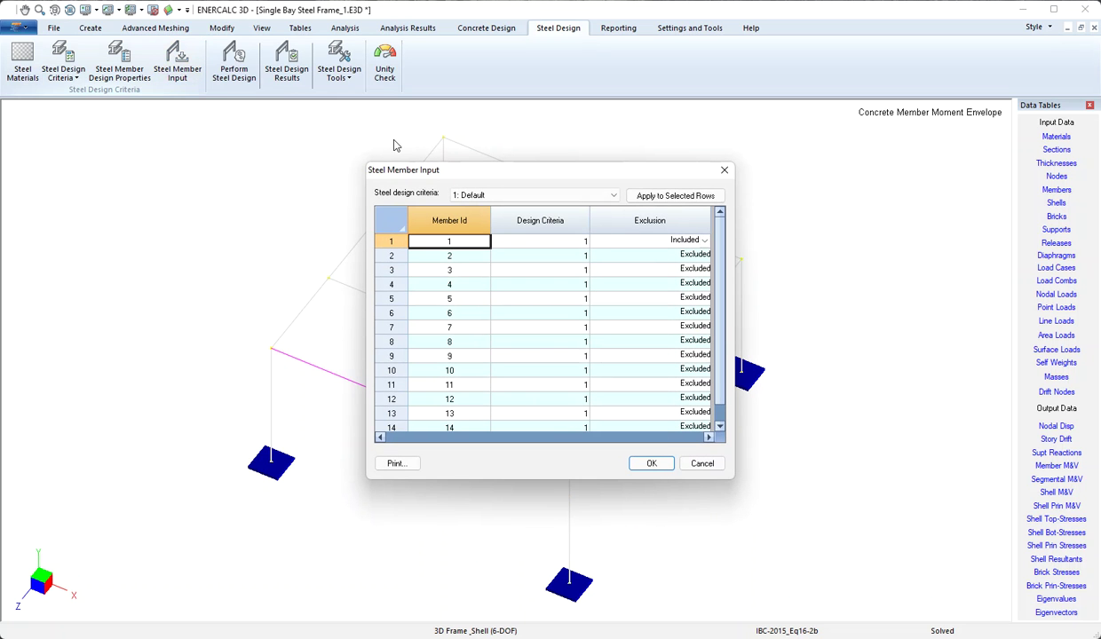
pyautogui.moveTo(465, 172); pyautogui.dragTo(459, 134)
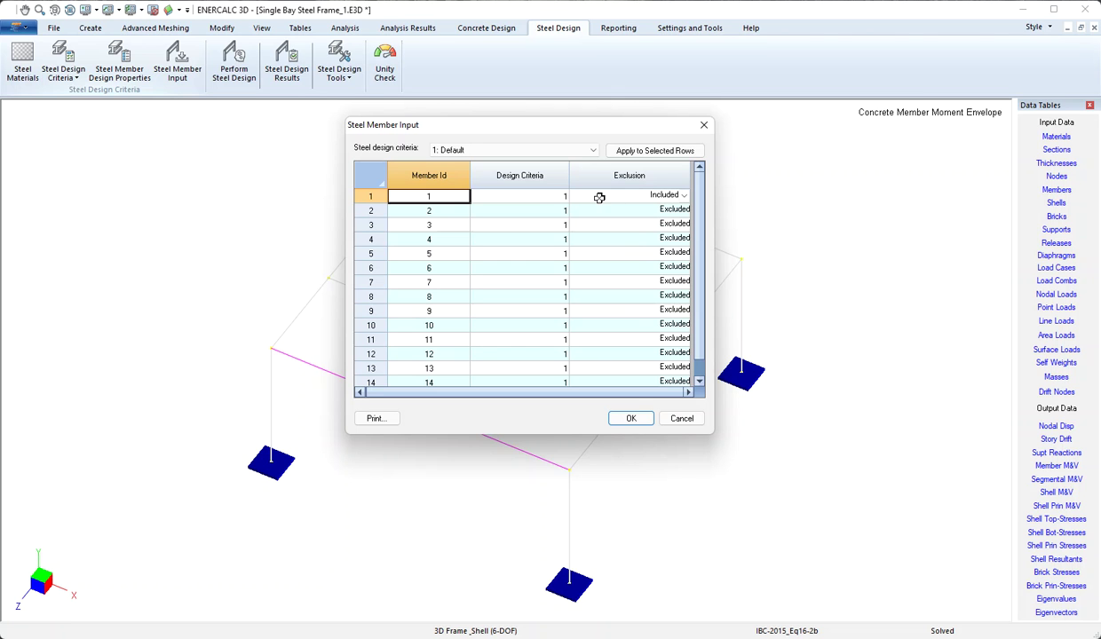
pyautogui.click(682, 425)
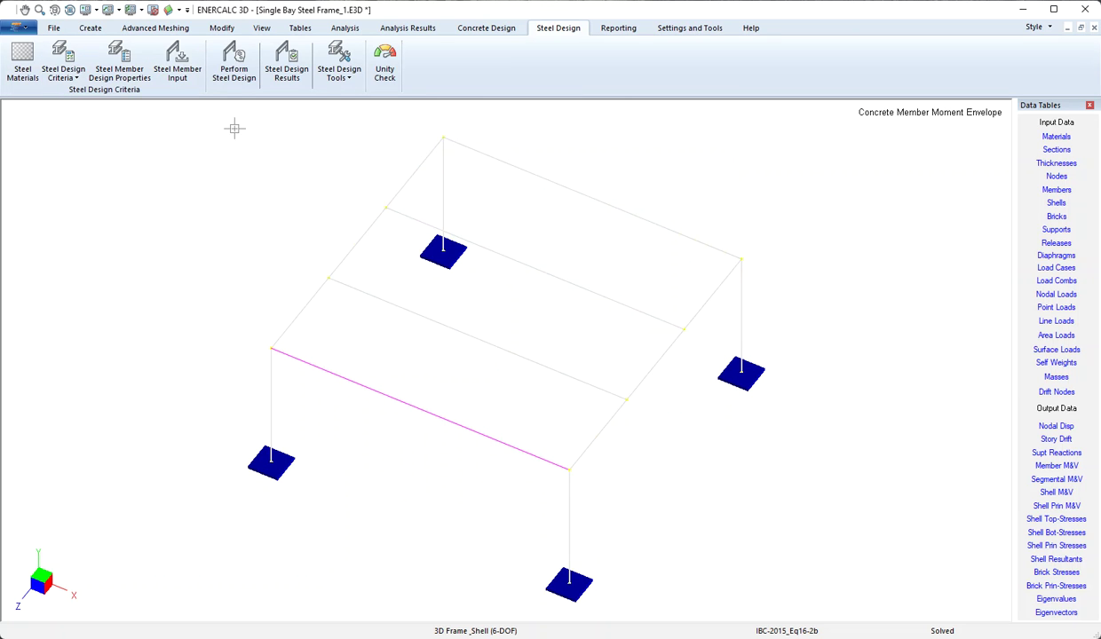
# - Perform the steel design and review the front roof beam's results, widening the results table to show the force and deflection columns
pyautogui.click(231, 62)
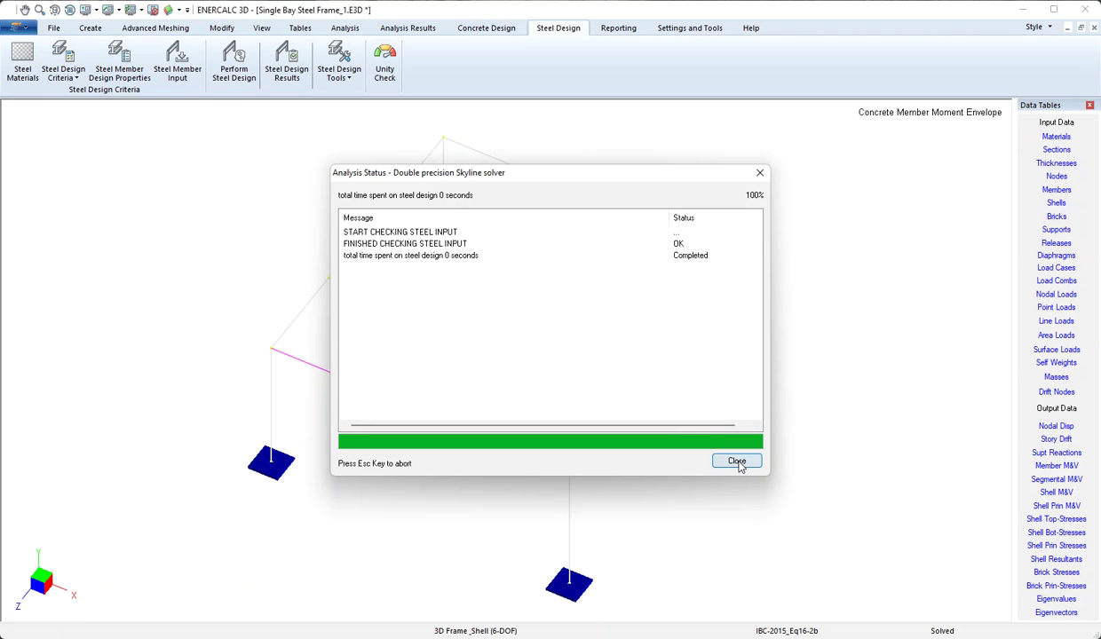
pyautogui.click(737, 462)
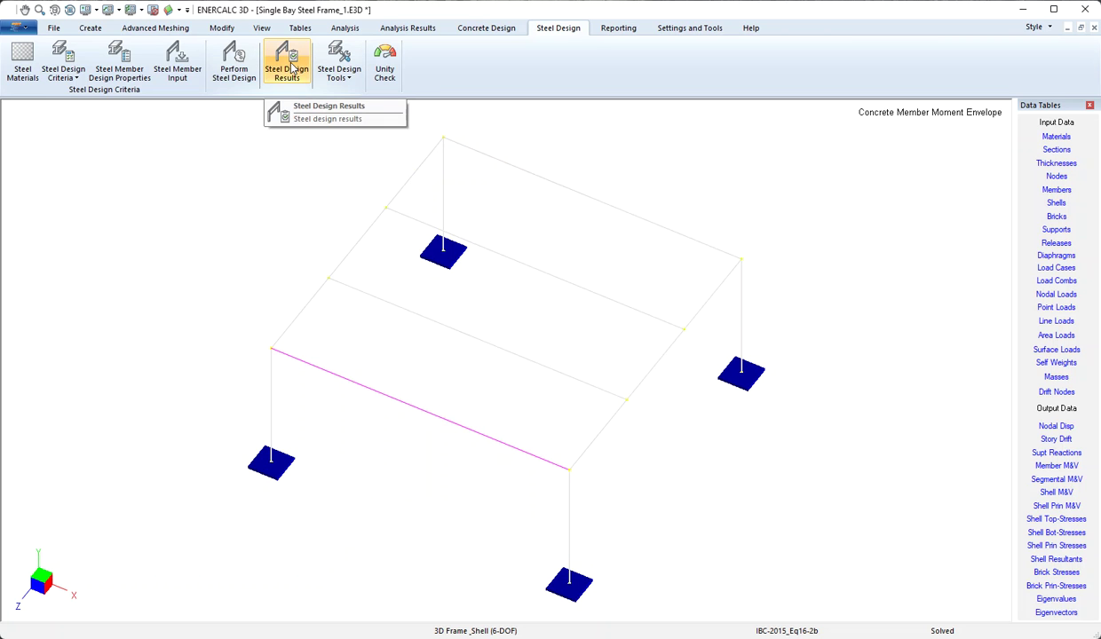
pyautogui.click(291, 69)
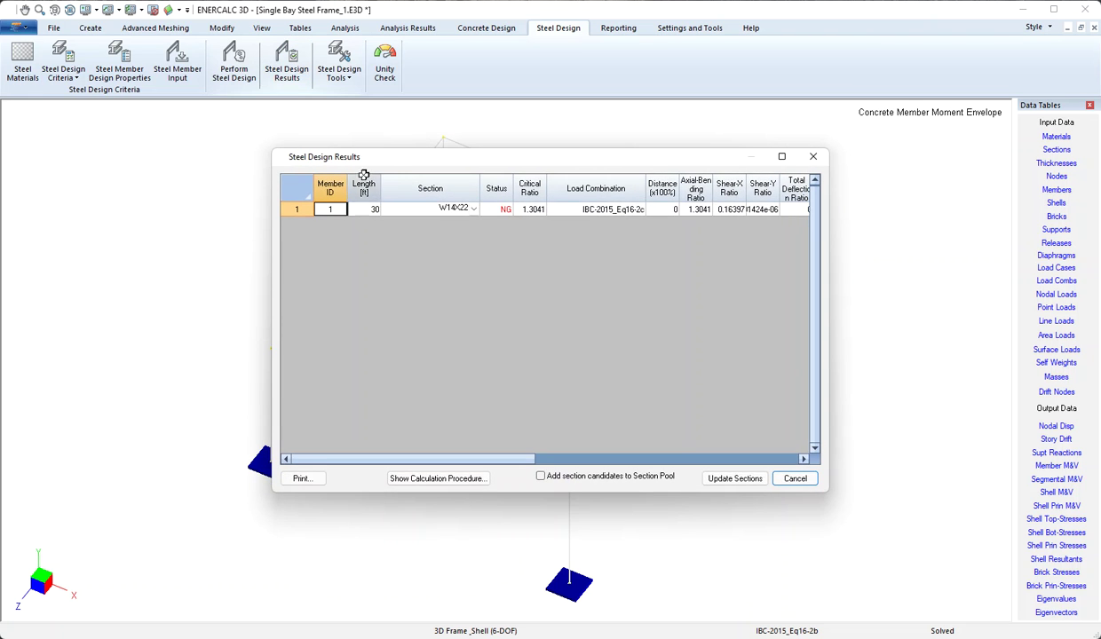
pyautogui.moveTo(384, 165); pyautogui.dragTo(313, 130)
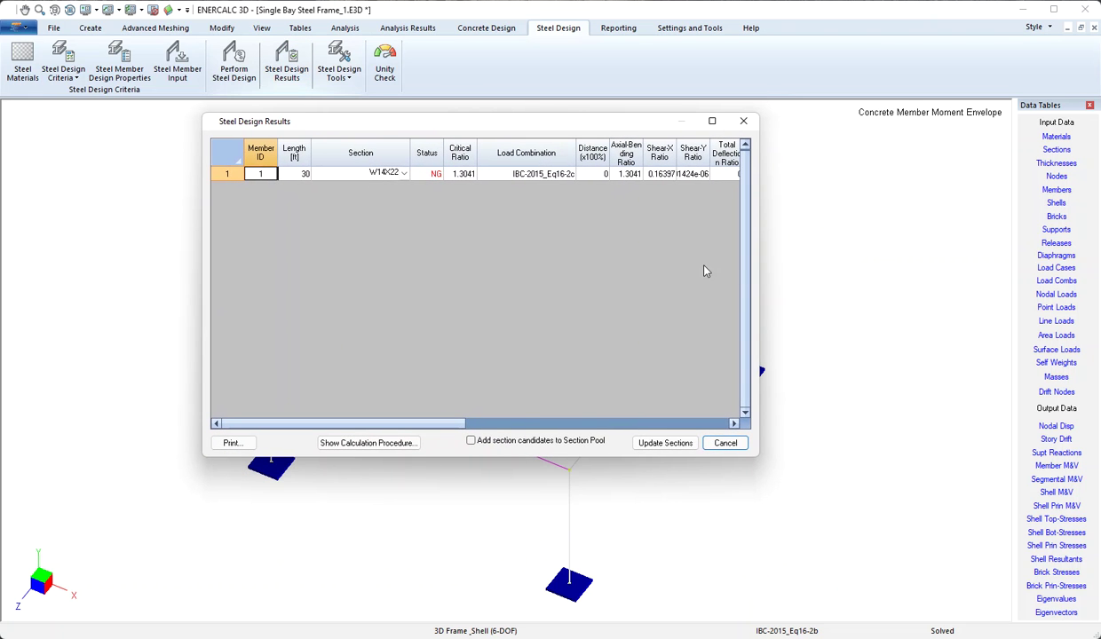
pyautogui.moveTo(761, 260); pyautogui.dragTo(925, 266)
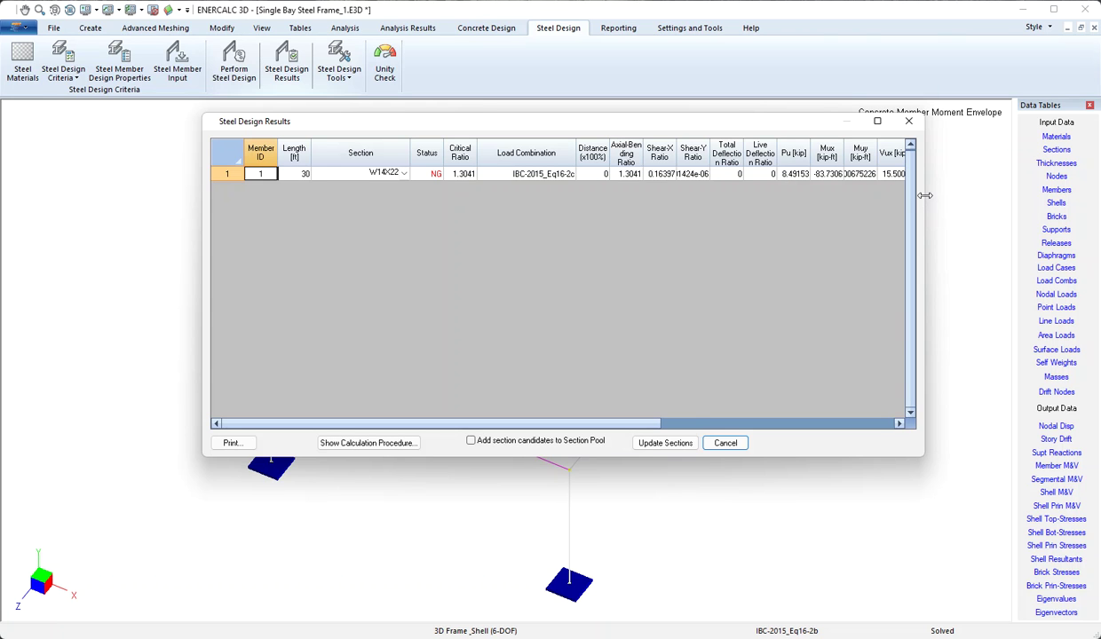
pyautogui.moveTo(924, 195); pyautogui.dragTo(1036, 203)
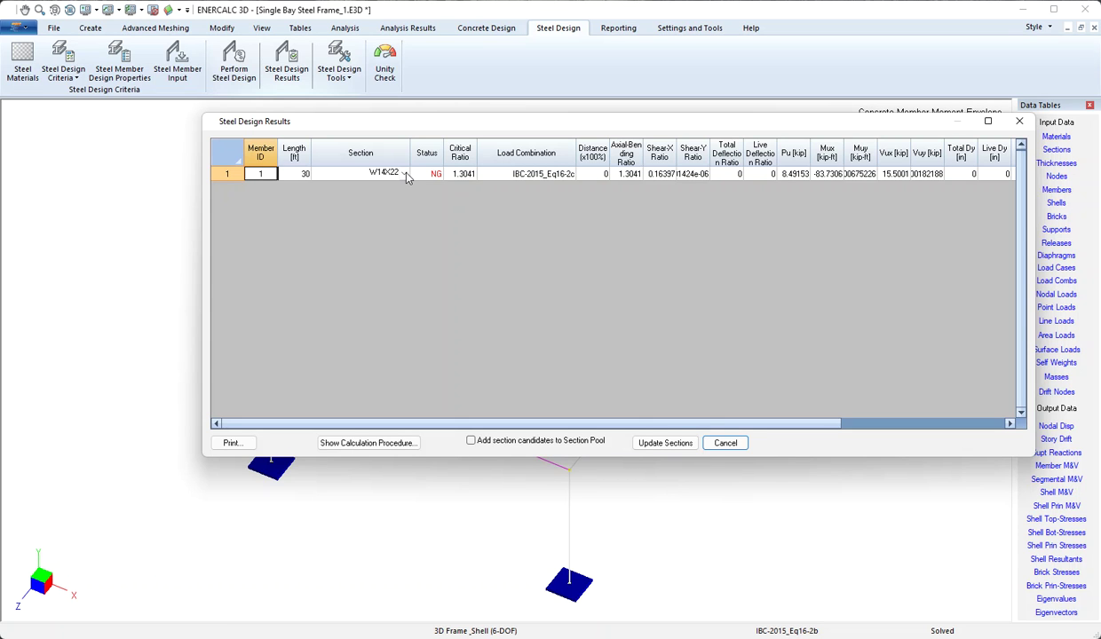
# - Choose W16X26 as the front roof beam's section in the design results and update the model's sections
pyautogui.click(405, 174)
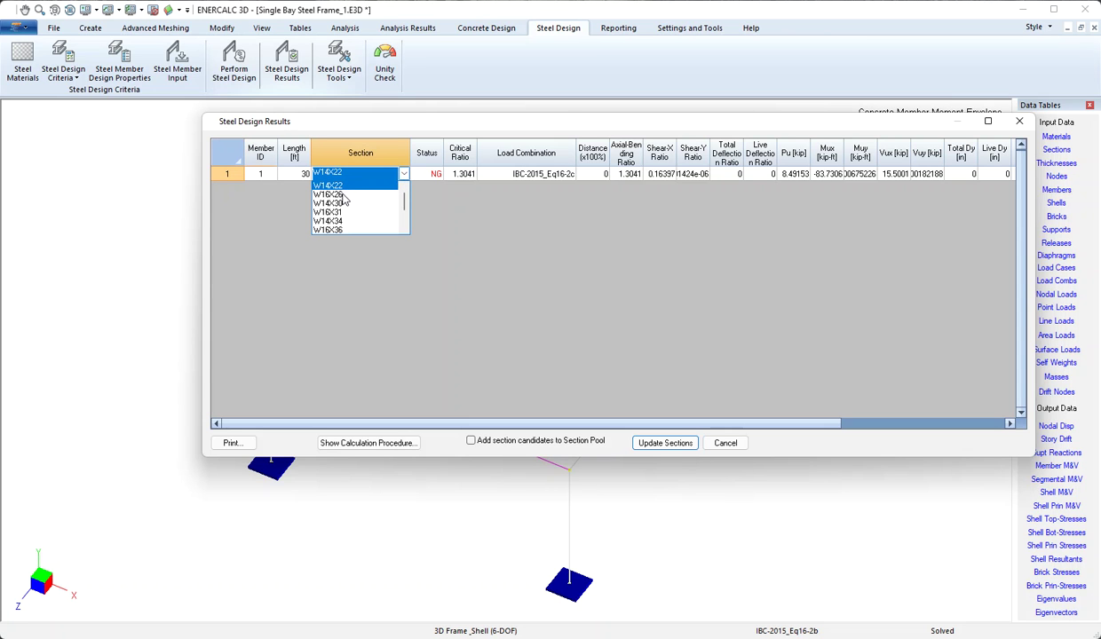
pyautogui.moveTo(403, 197)
pyautogui.mouseDown()
pyautogui.moveTo(406, 224)
pyautogui.moveTo(404, 190)
pyautogui.mouseUp()
pyautogui.click(336, 196)
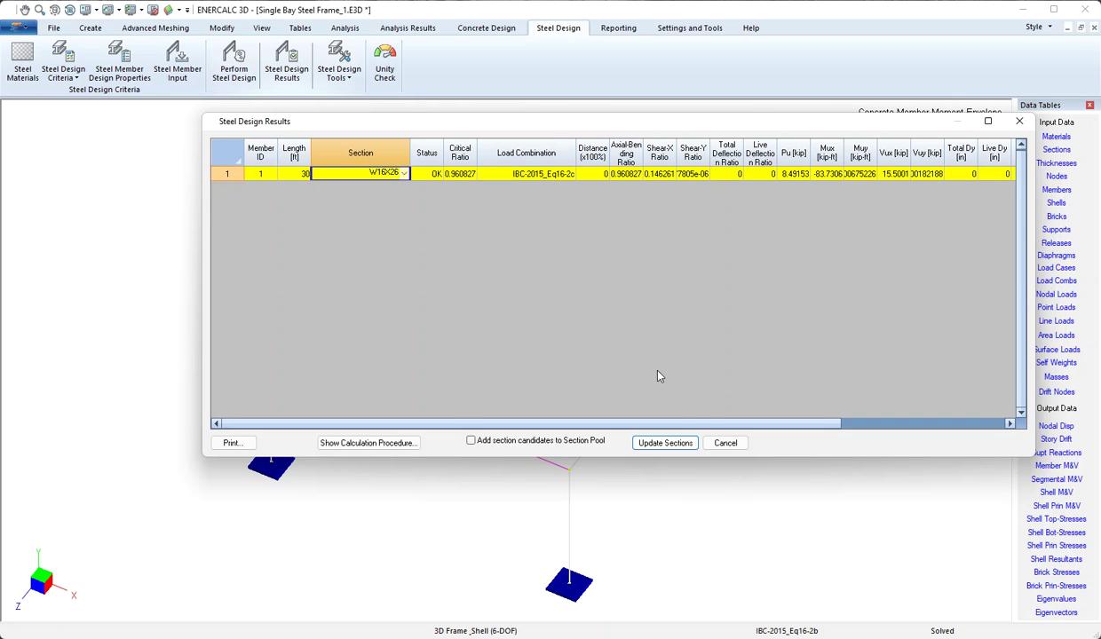
pyautogui.click(665, 443)
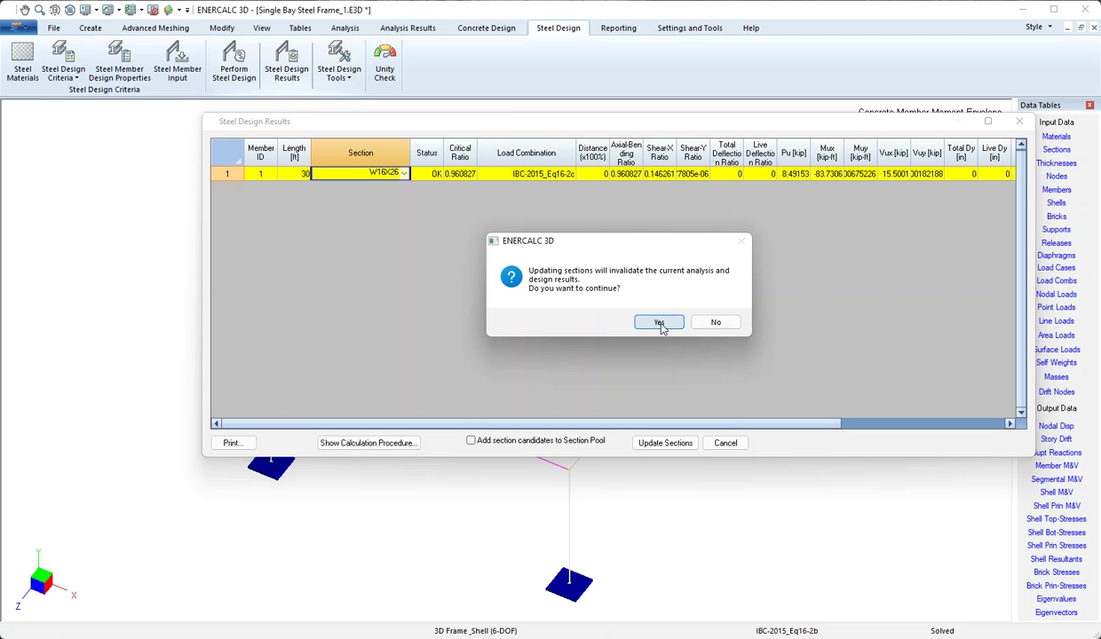
pyautogui.click(659, 323)
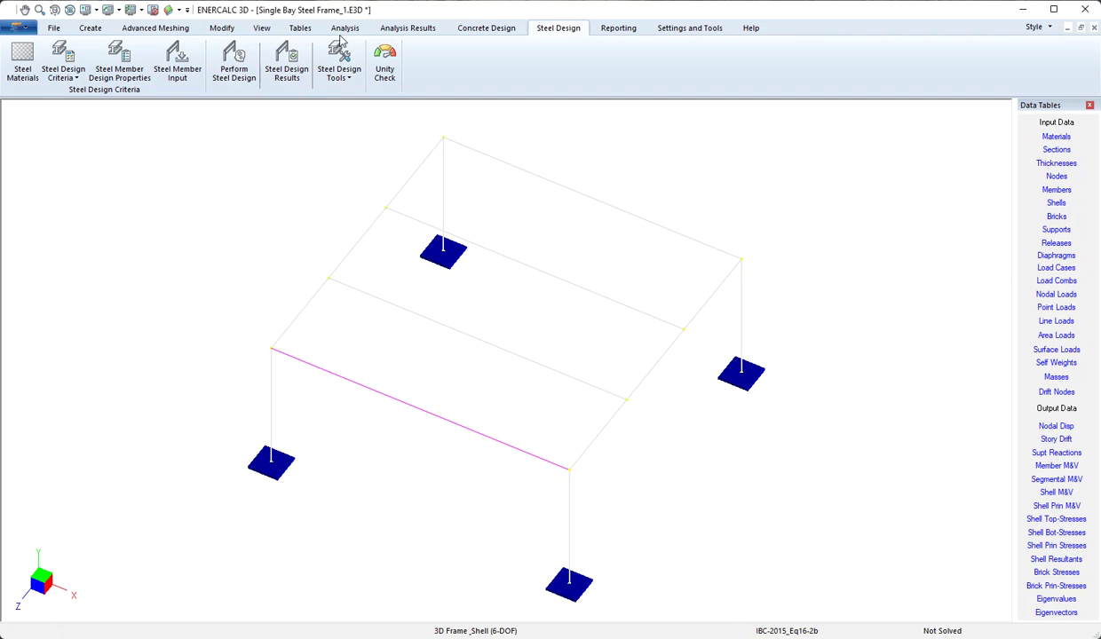
# - Rerun the static analysis of the frame with the updated beam section
pyautogui.click(346, 30)
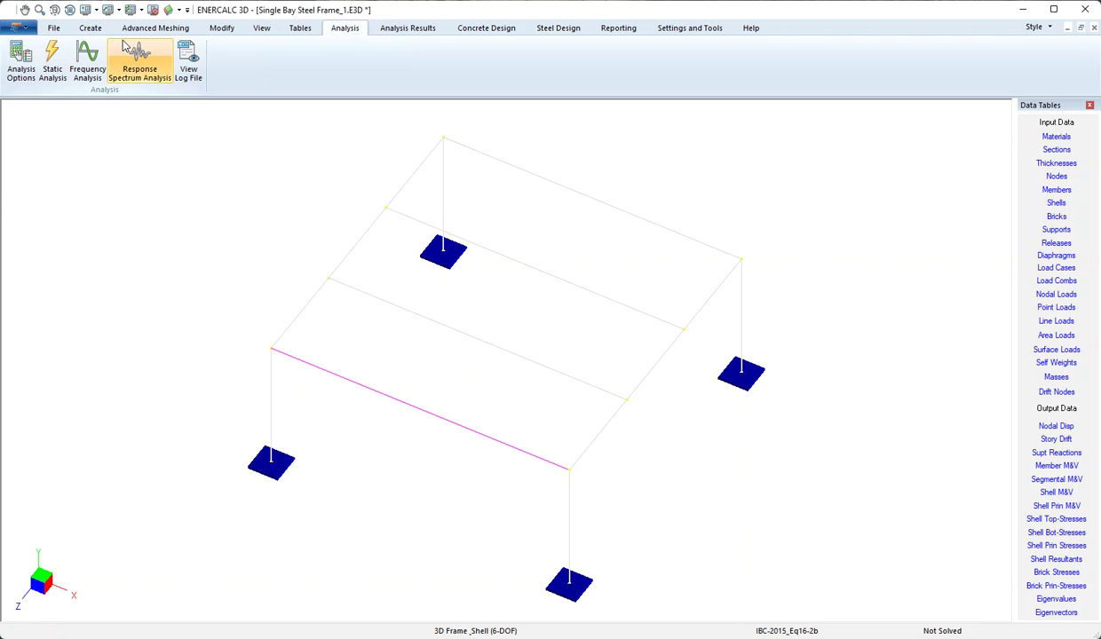
pyautogui.click(54, 58)
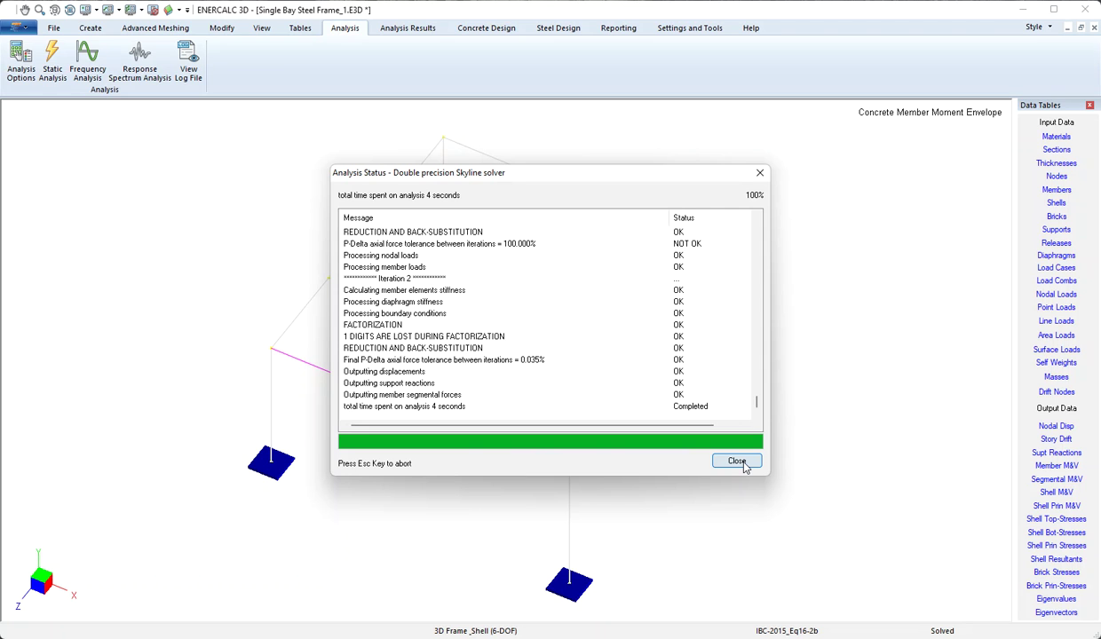
pyautogui.click(738, 462)
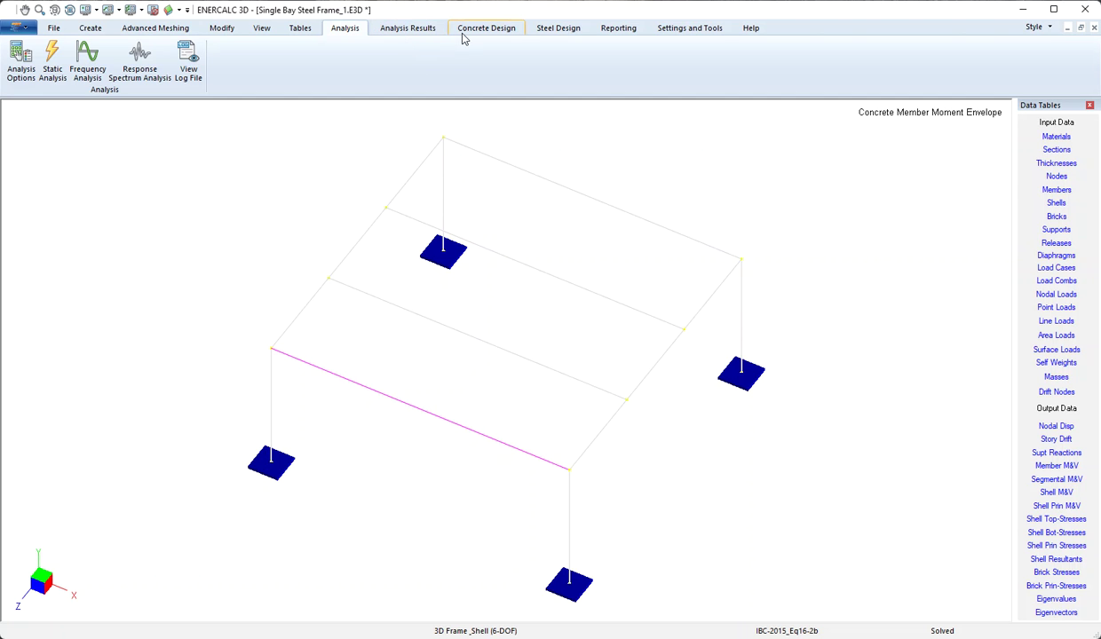
# - Perform the steel design again using the new analysis results
pyautogui.click(554, 31)
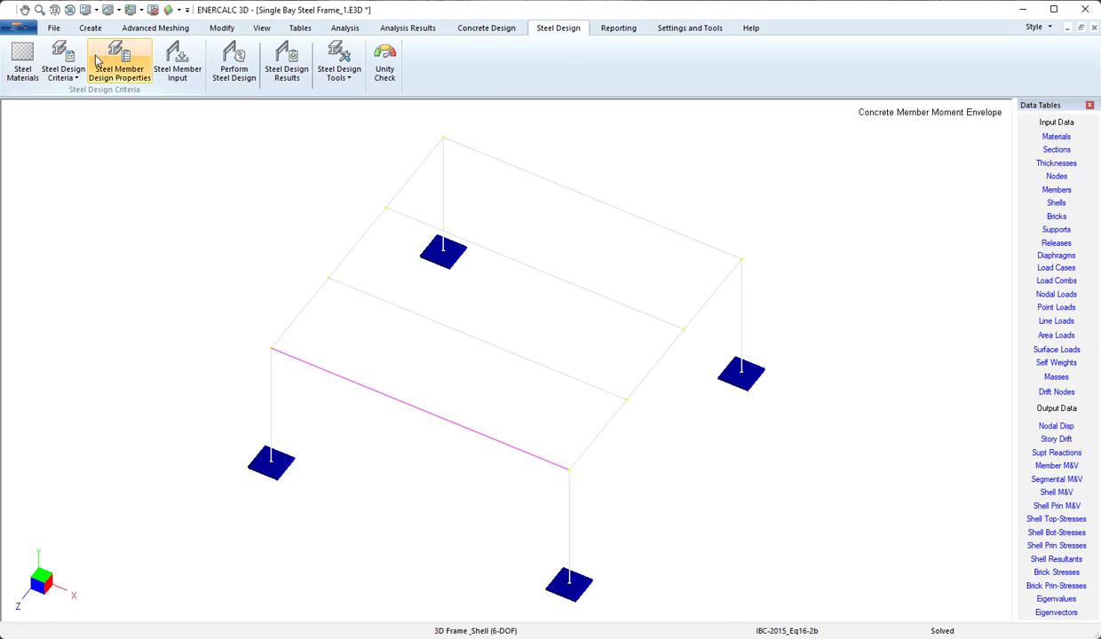
pyautogui.click(234, 68)
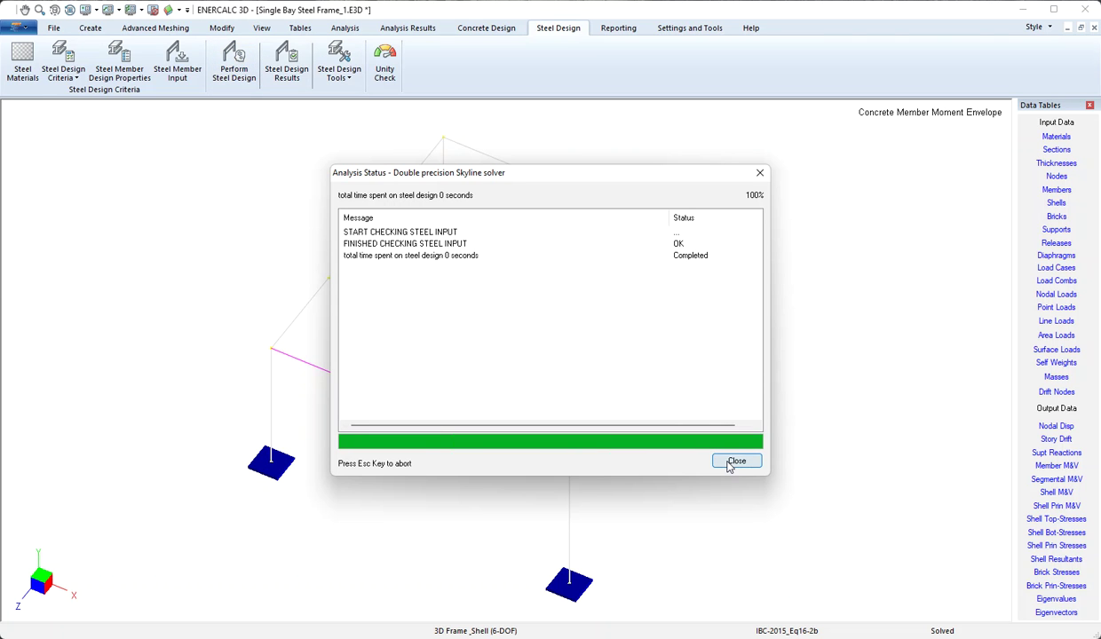
pyautogui.click(734, 462)
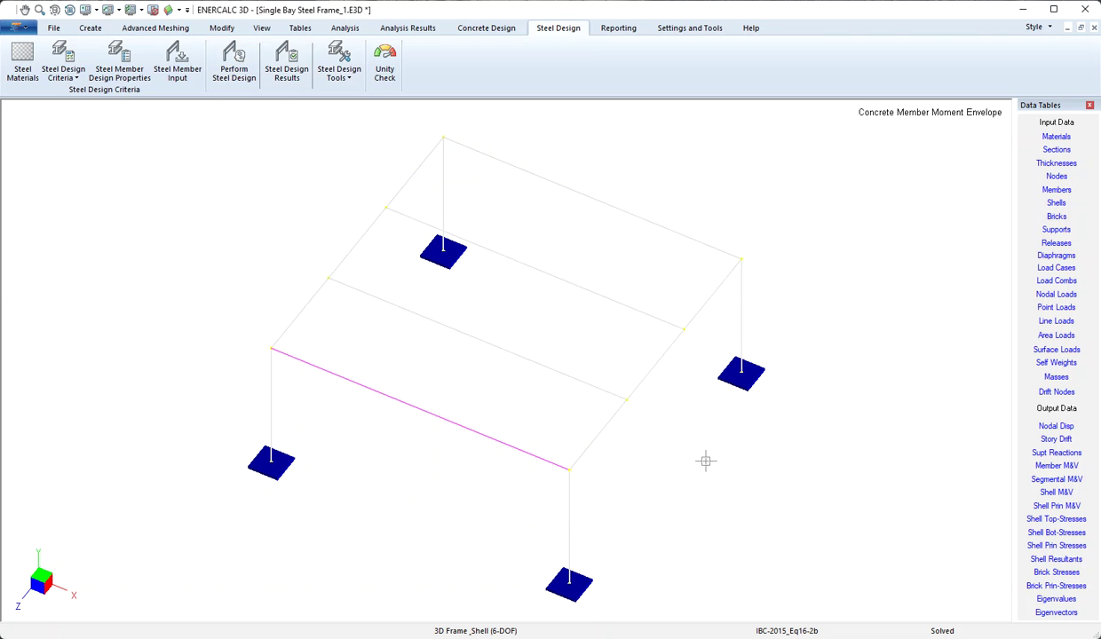
# - Review the W16X26 beam's steel design results and read through its calculation procedure report, including the capacity and interaction calculations
pyautogui.click(288, 71)
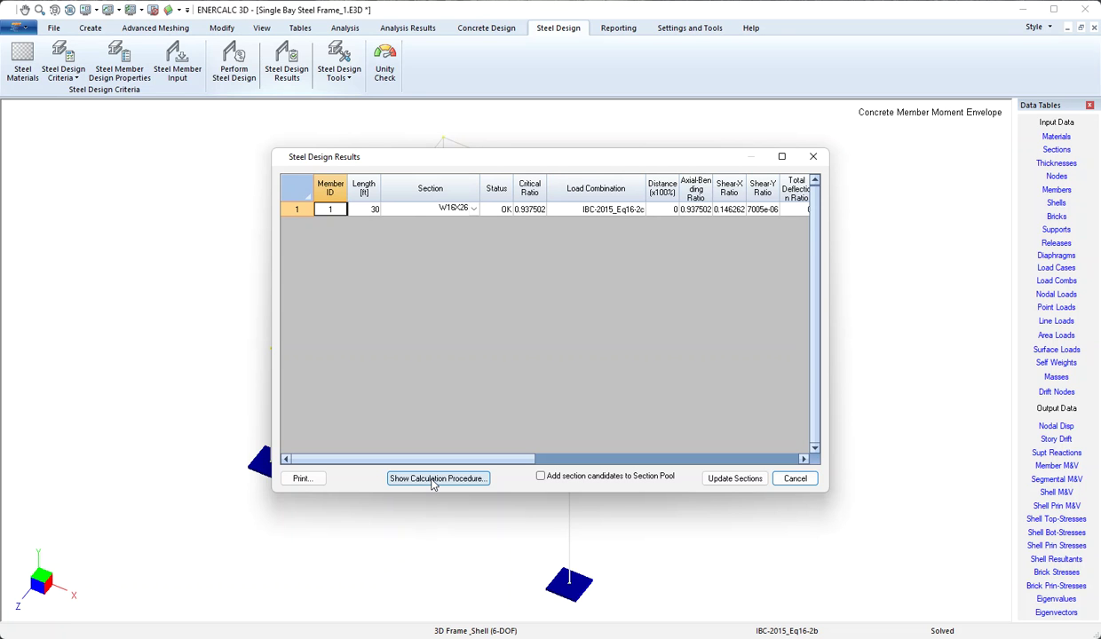
pyautogui.click(433, 479)
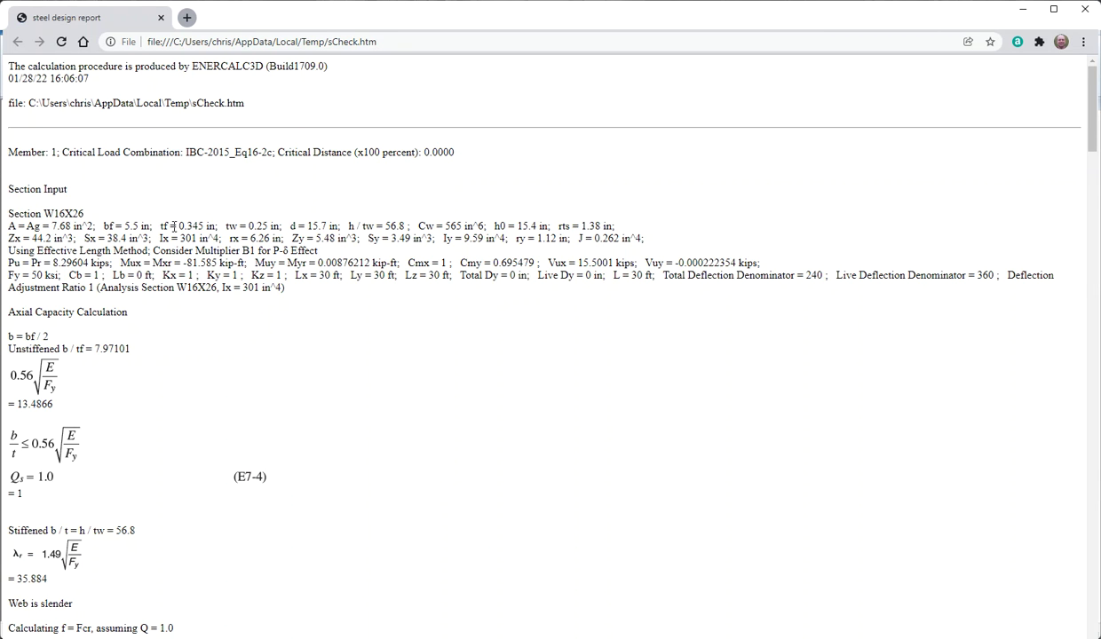
pyautogui.scroll(-3, 254, 291)
pyautogui.scroll(-3, 254, 293)
pyautogui.scroll(-3, 254, 289)
pyautogui.scroll(-4, 252, 287)
pyautogui.scroll(-4, 251, 288)
pyautogui.scroll(-5, 252, 288)
pyautogui.scroll(-4, 252, 288)
pyautogui.scroll(-6, 249, 288)
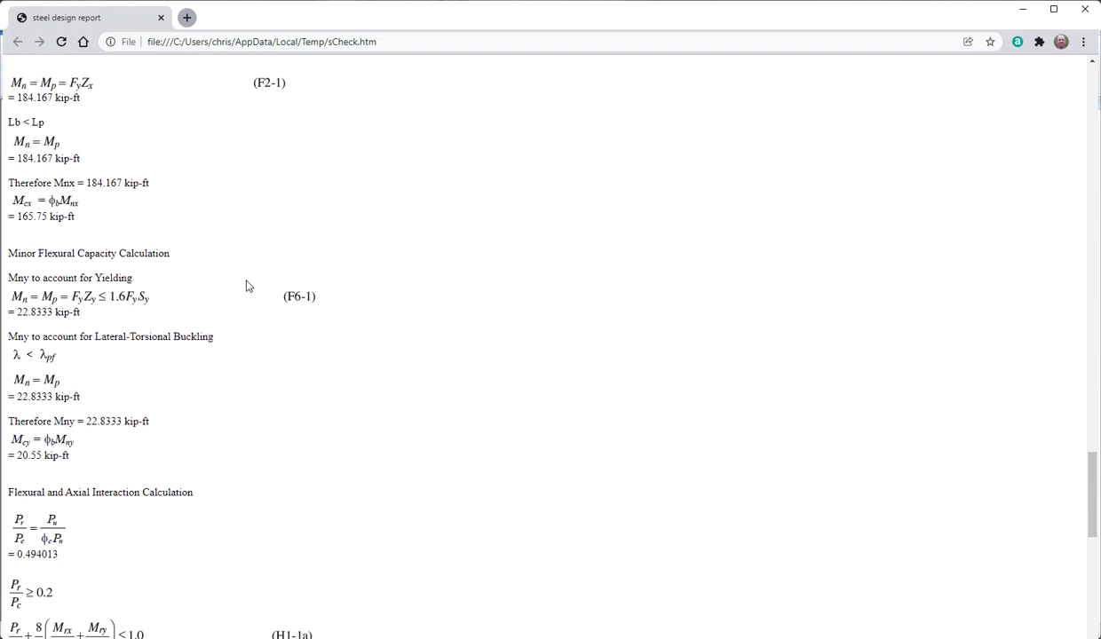
pyautogui.click(161, 17)
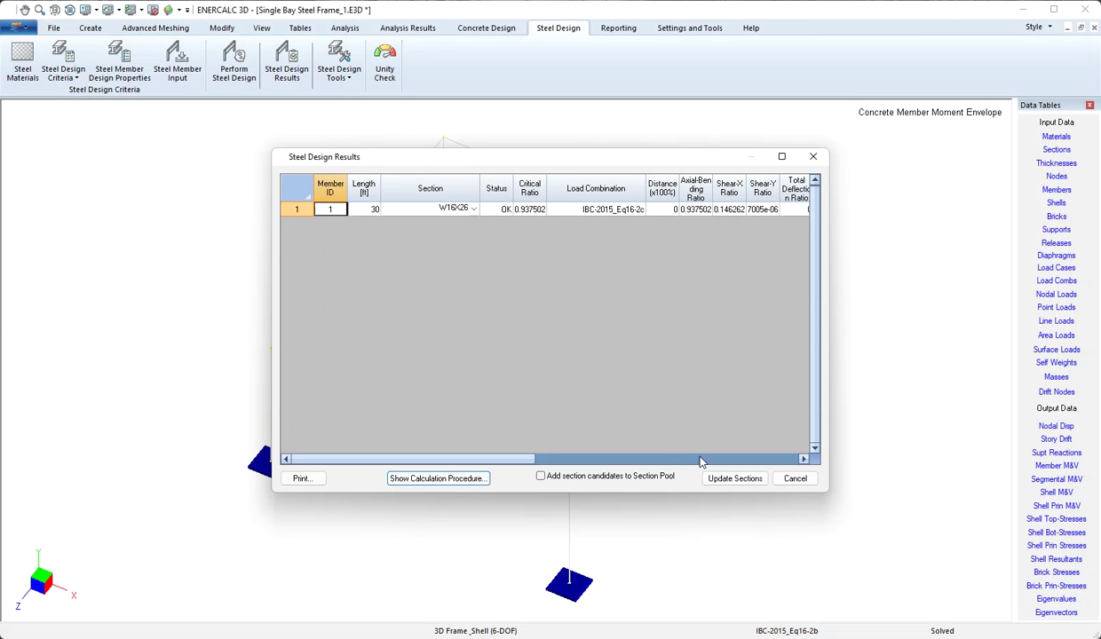
pyautogui.click(796, 479)
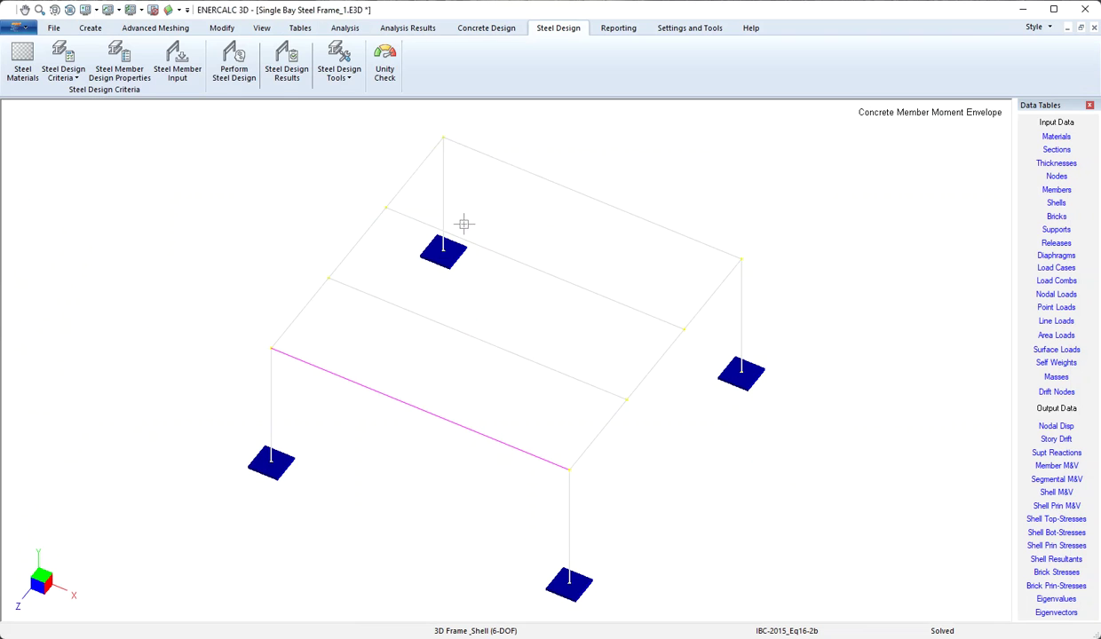
# - View the available steel design tools and display the member design unity check on the frame
pyautogui.click(348, 83)
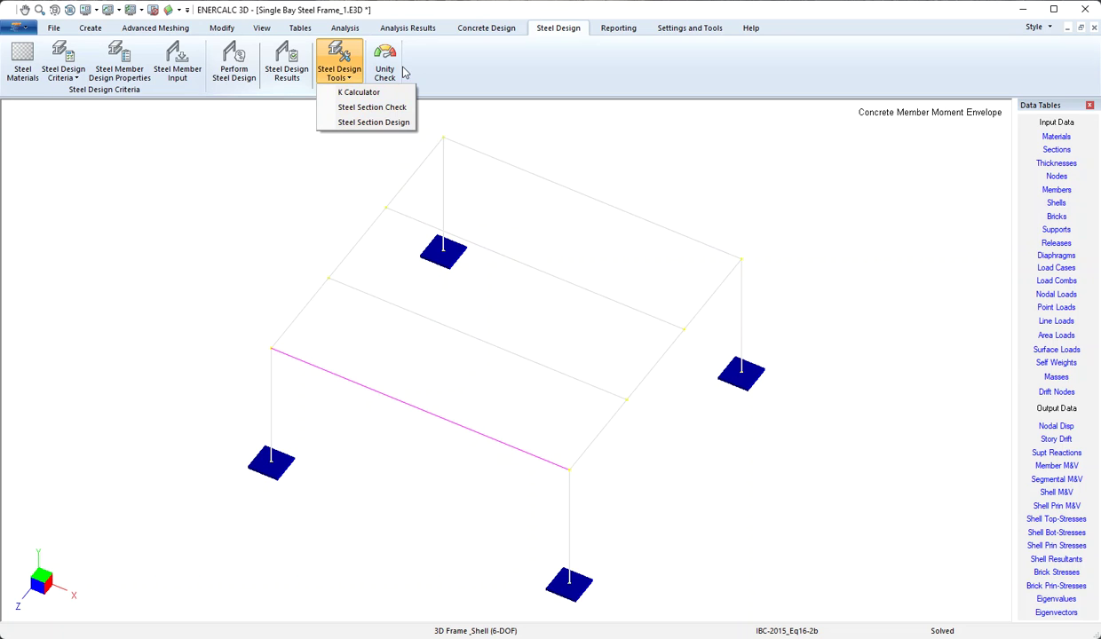
pyautogui.click(424, 75)
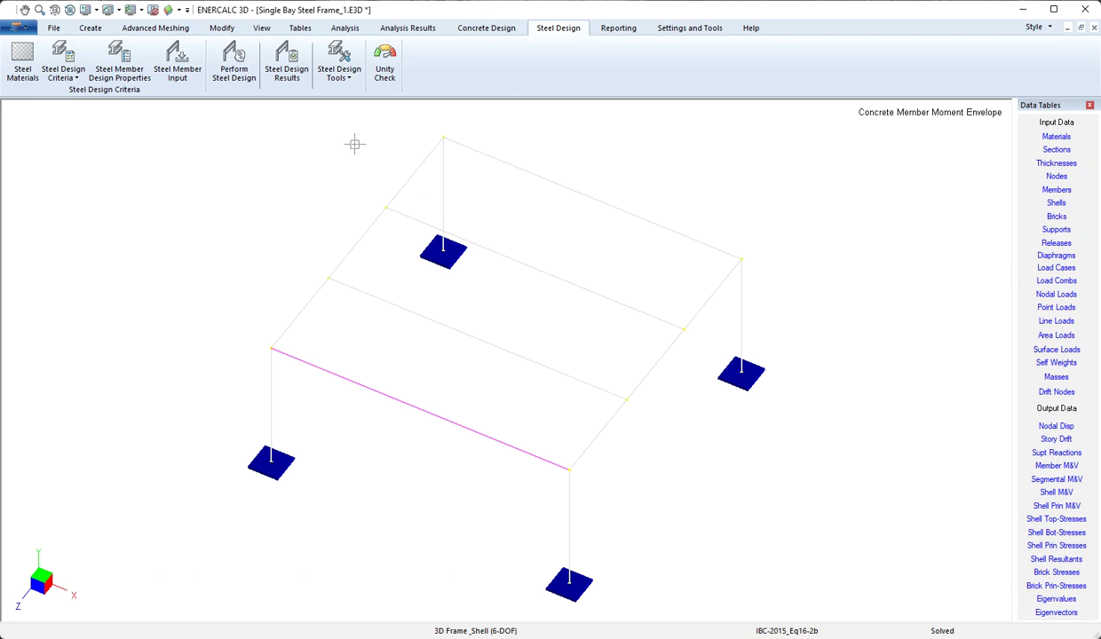
pyautogui.click(386, 69)
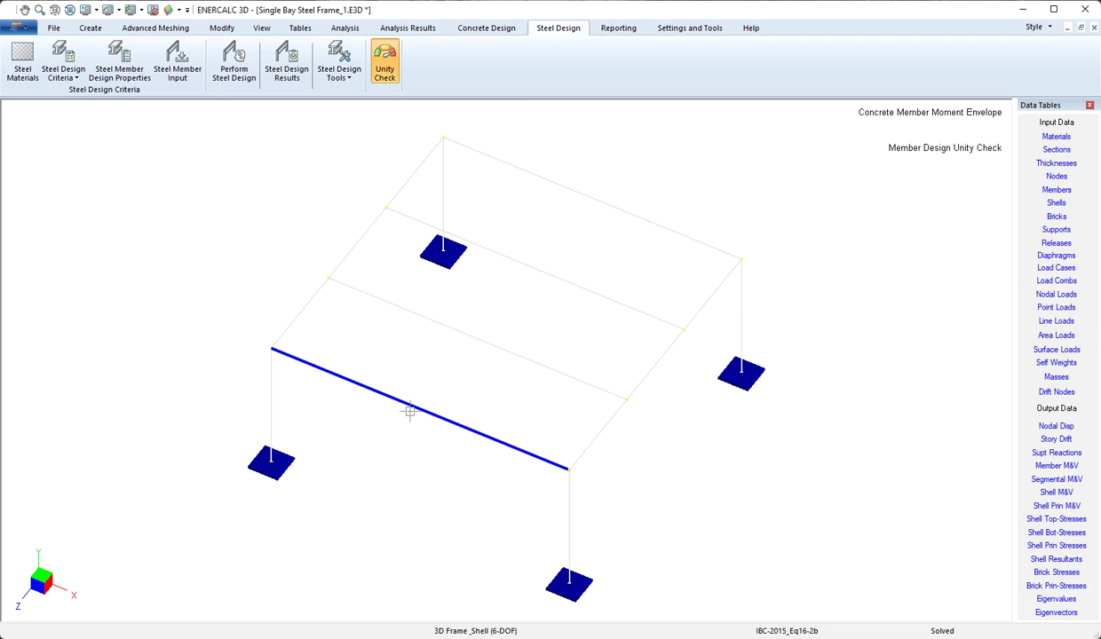